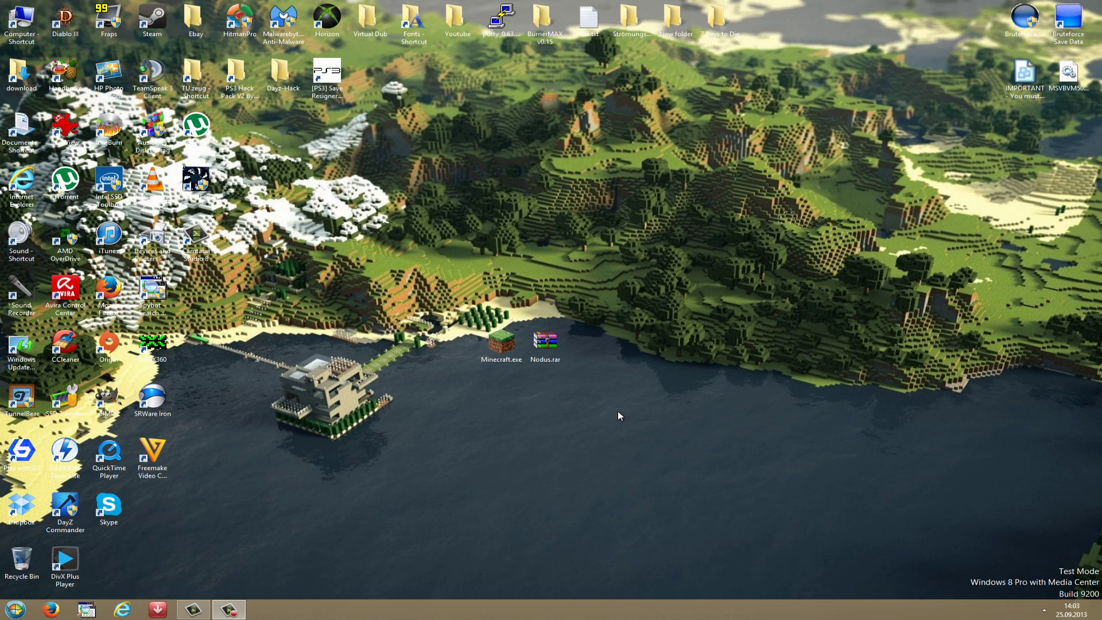
Extract Nodus.rar onto the desktop and place the extracted Nodus folder beside the archive.
left_click(559, 357)
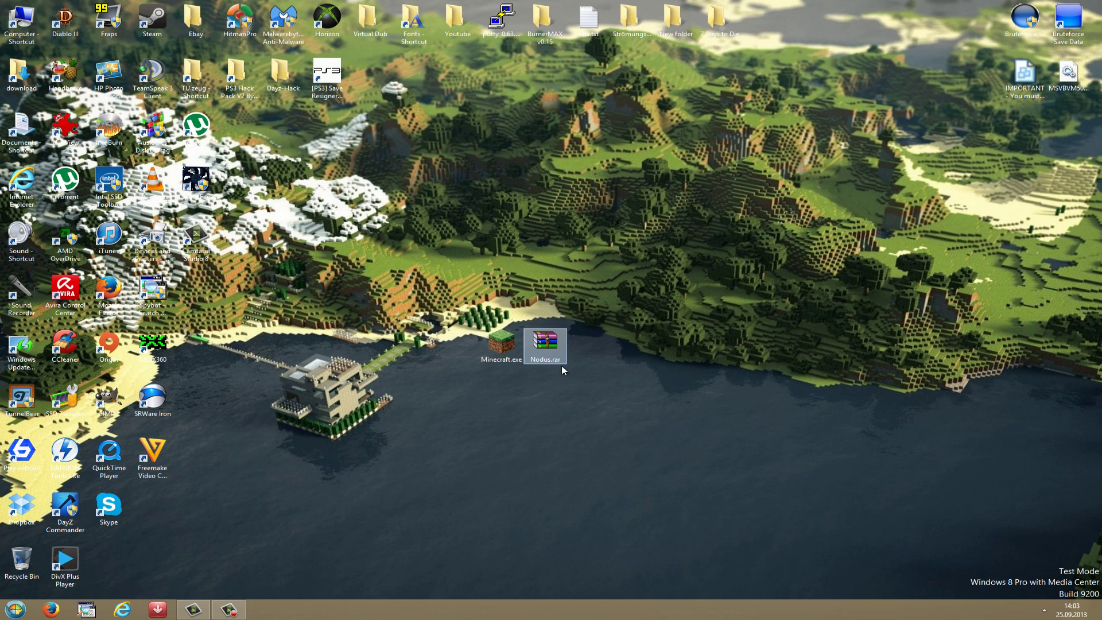
mouse_move(566, 363)
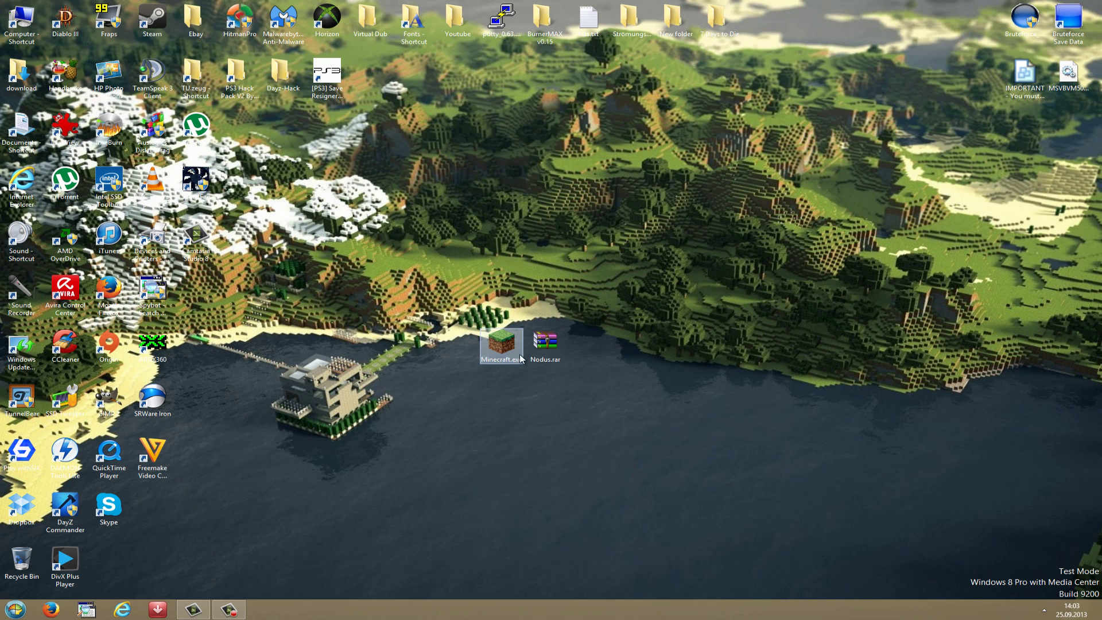
right_click(552, 353)
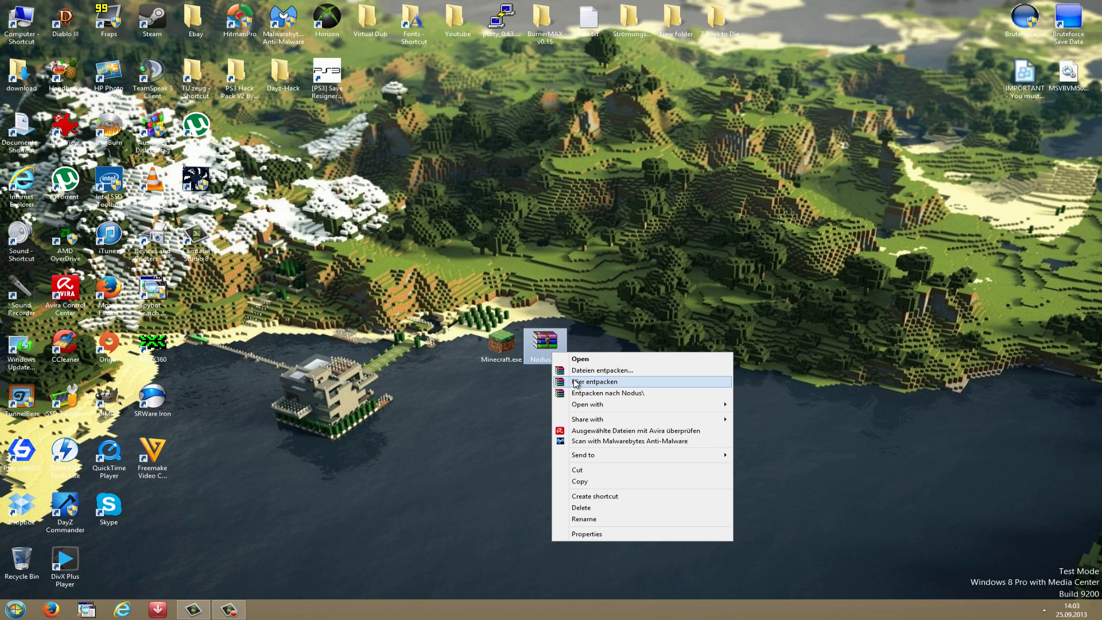
left_click(582, 381)
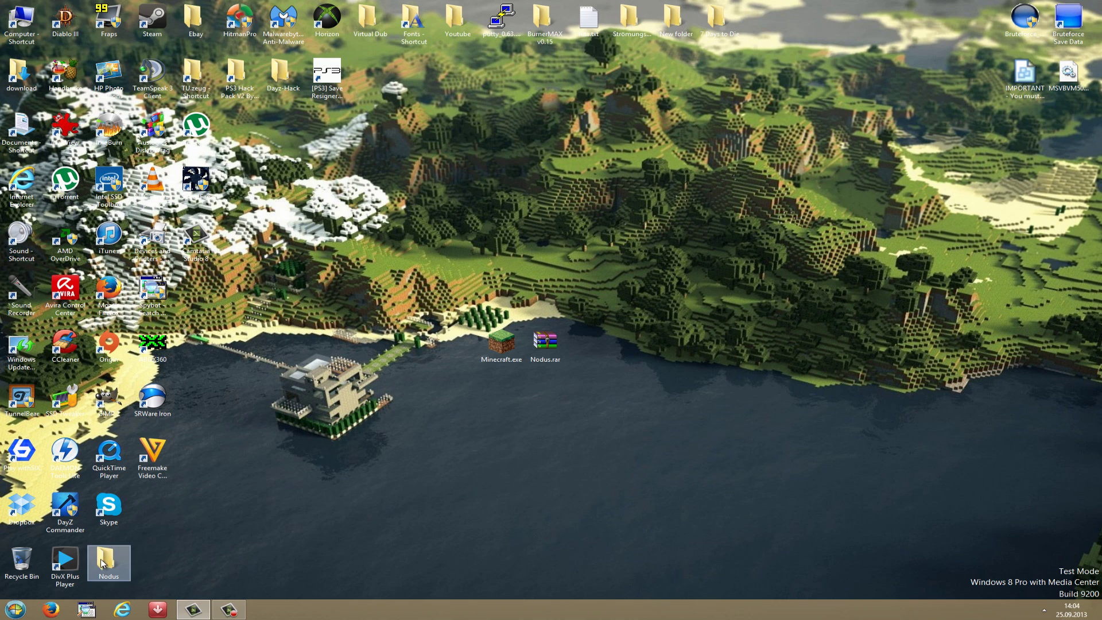
left_click_drag(106, 559, 637, 355)
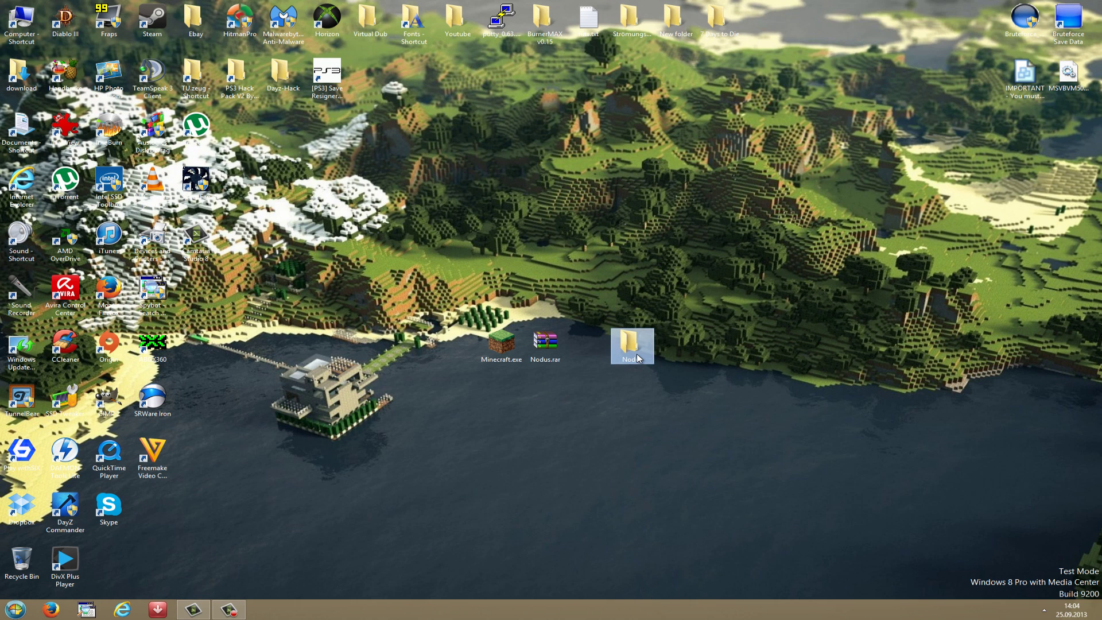
Check the Nodus folder's Nodus.jar and Nodus.json files, then close the folder.
double_click(637, 354)
left_click(133, 101)
left_click(210, 103)
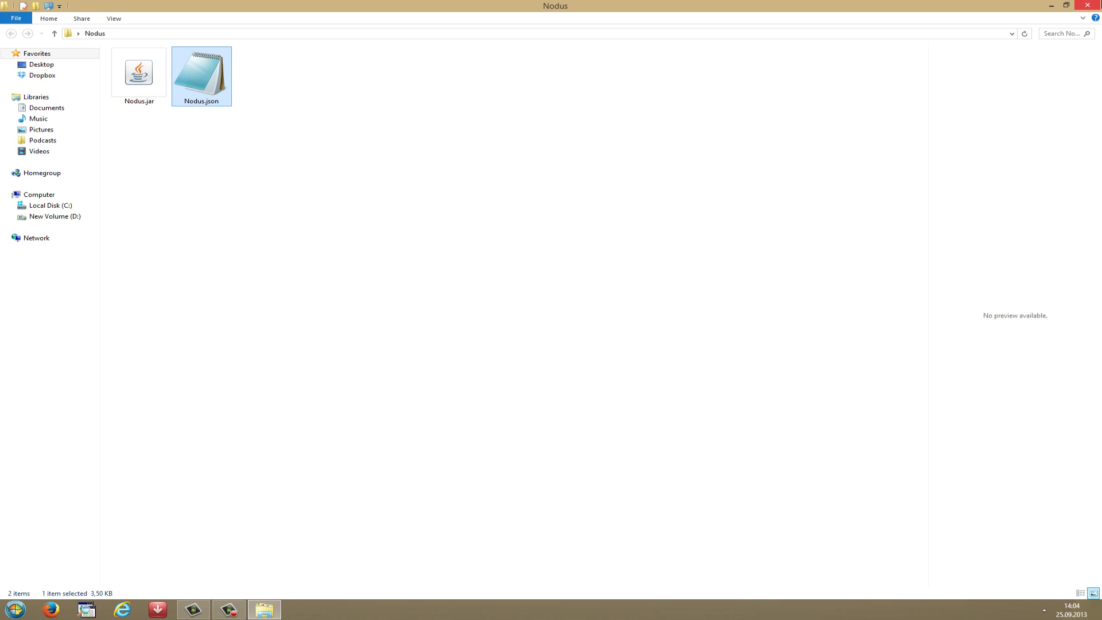
left_click(1088, 5)
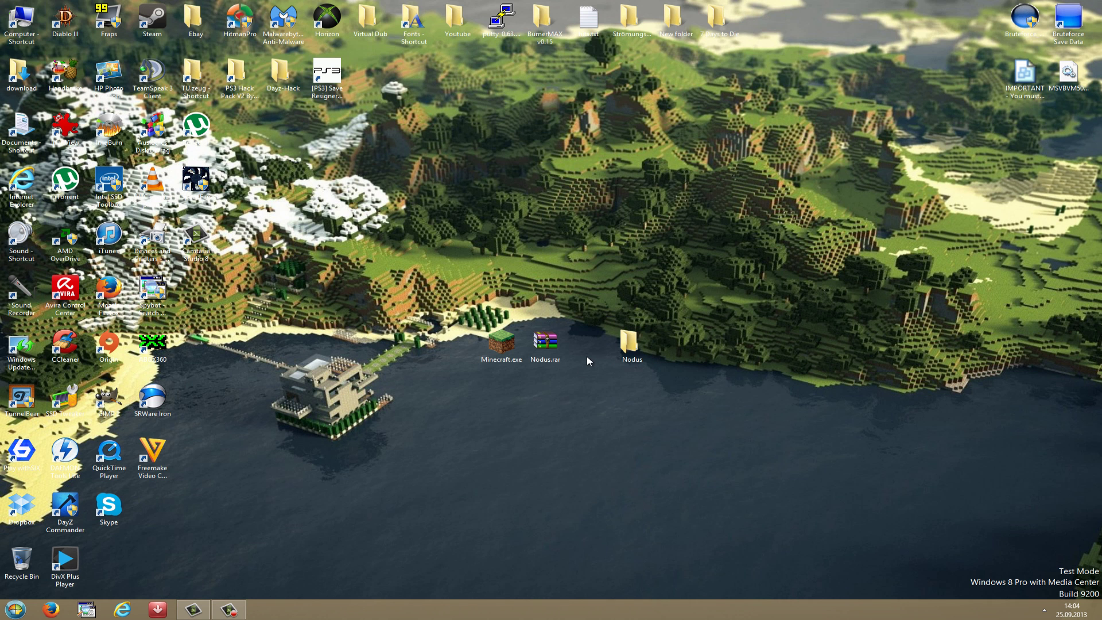
left_click(641, 349)
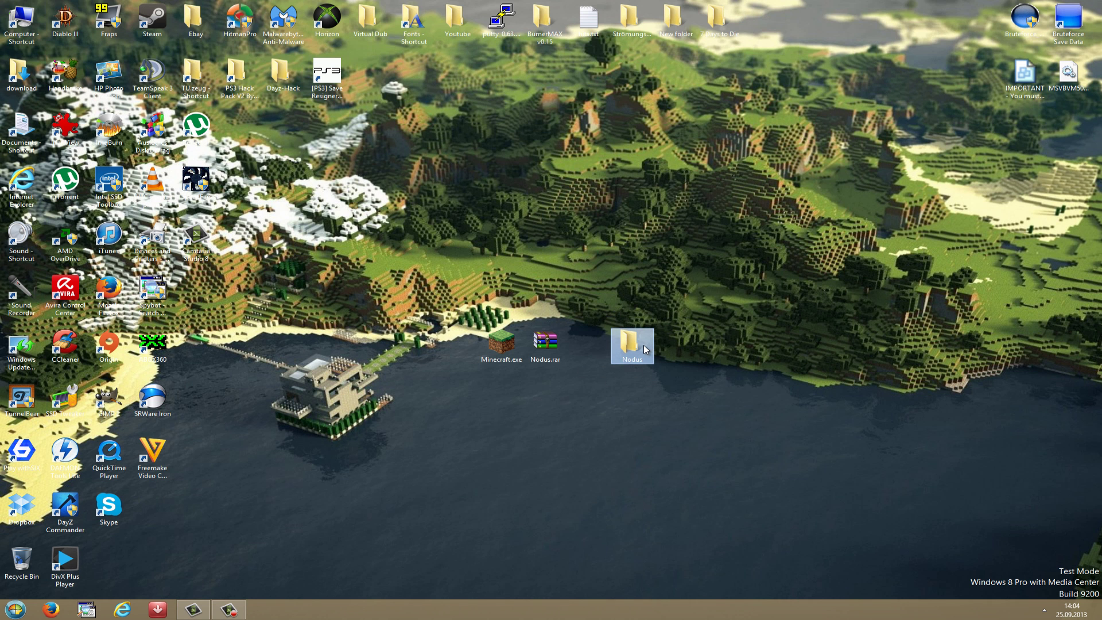
left_click(610, 403)
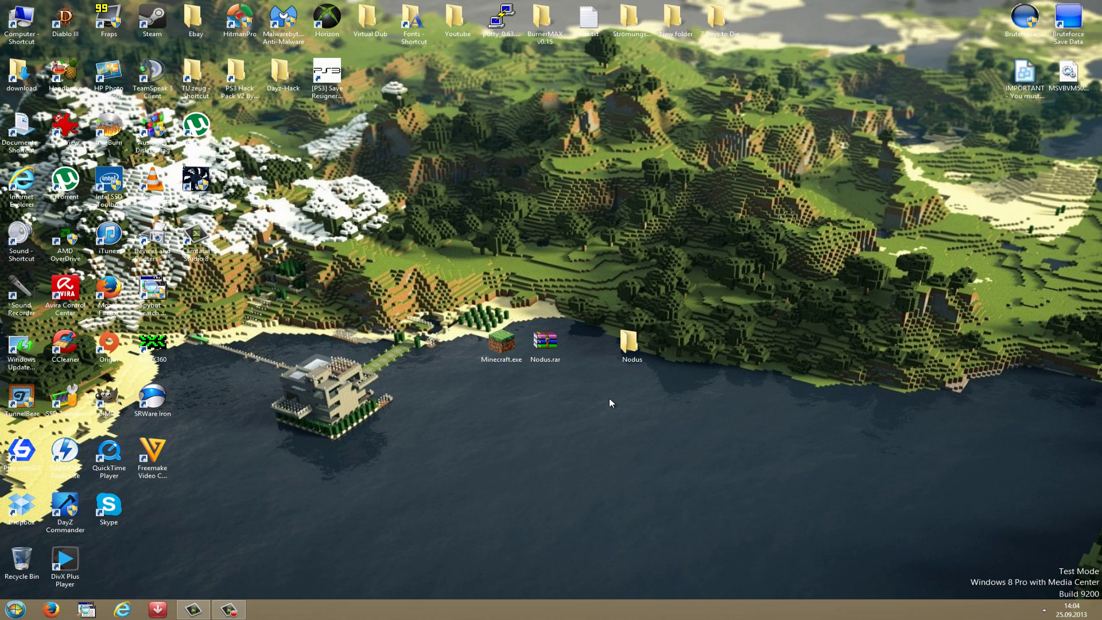
left_click(16, 609)
type("%appdata%")
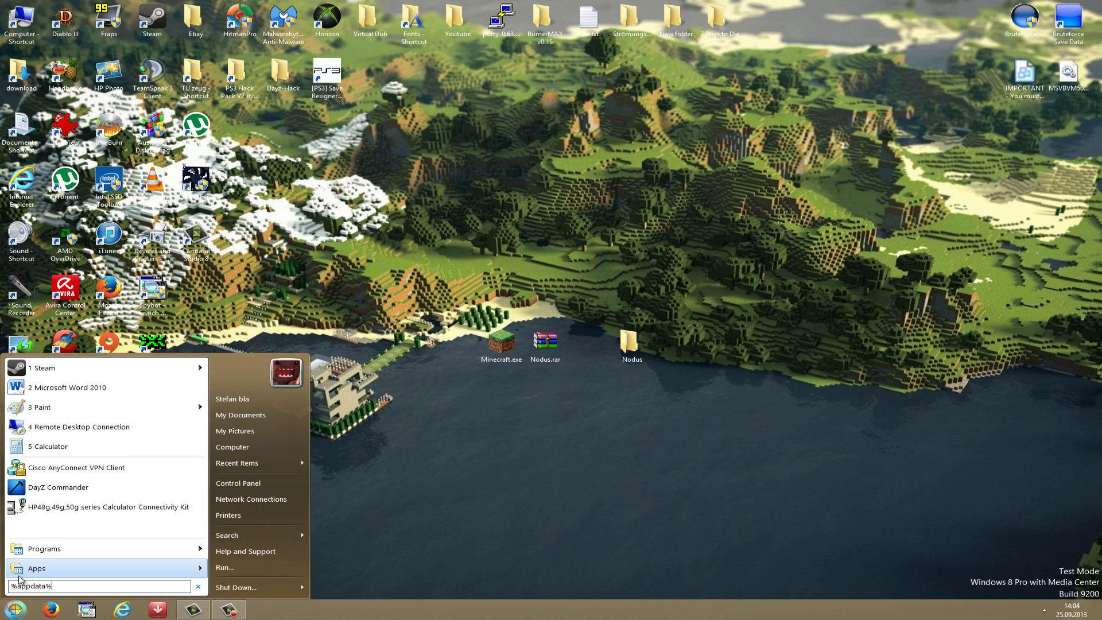
key("Return")
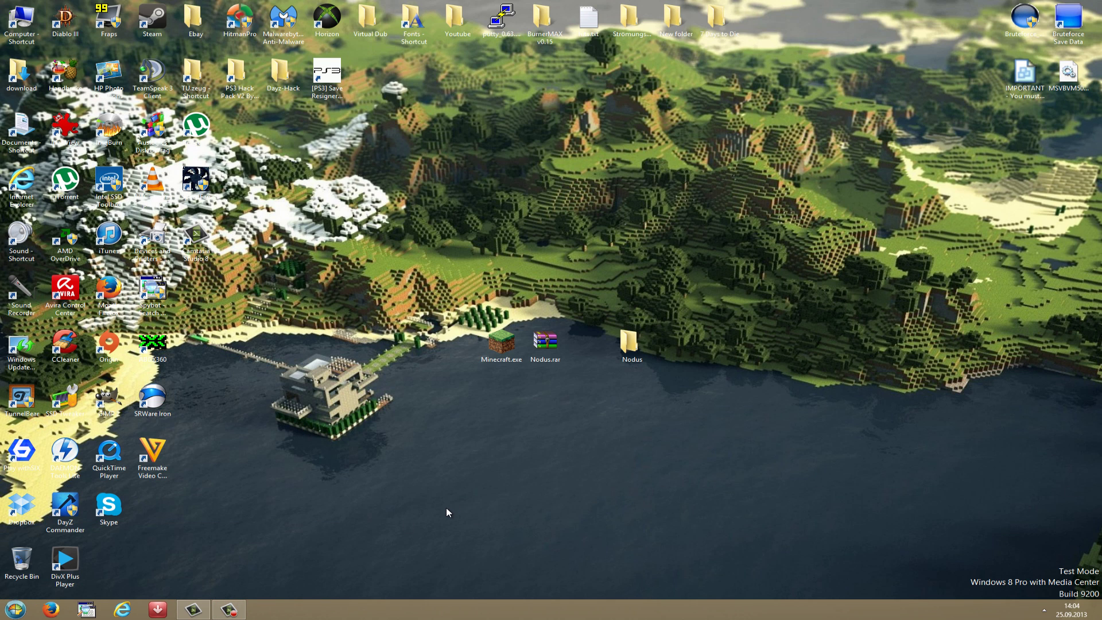
Open the Roaming folder by running %appdata% and restore its window from full screen.
key("super+r")
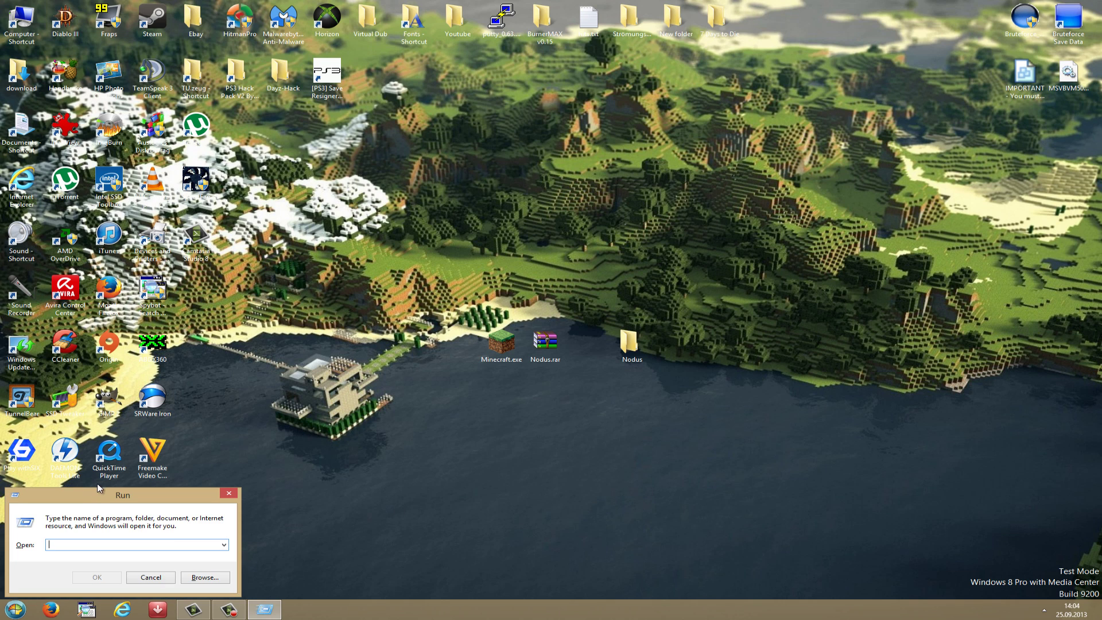
left_click_drag(92, 490, 88, 489)
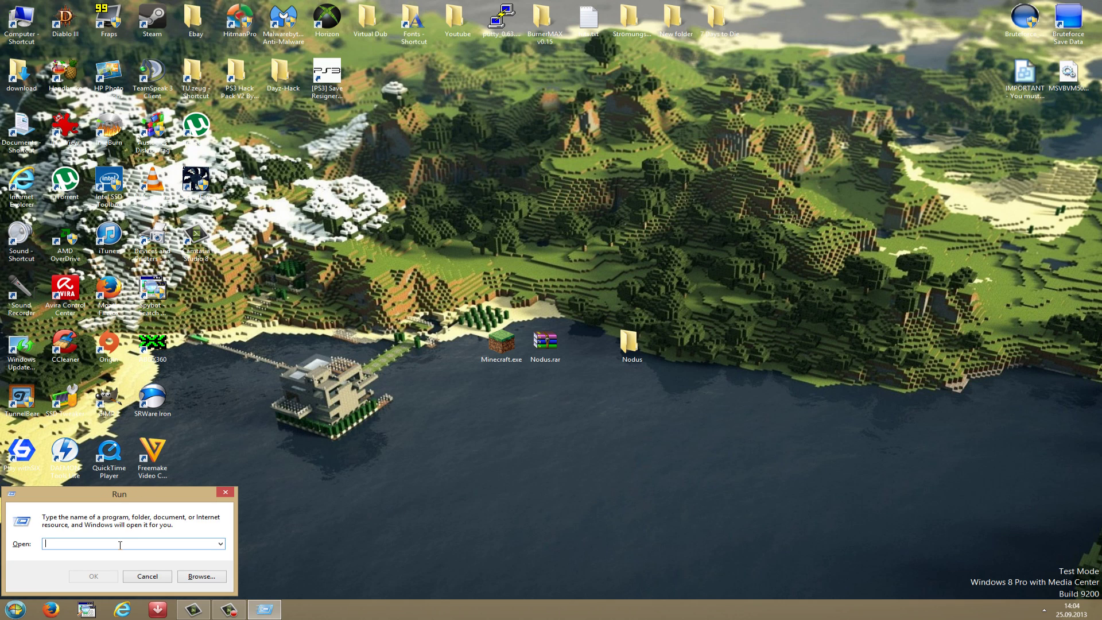
type("%appdata%")
key("Return")
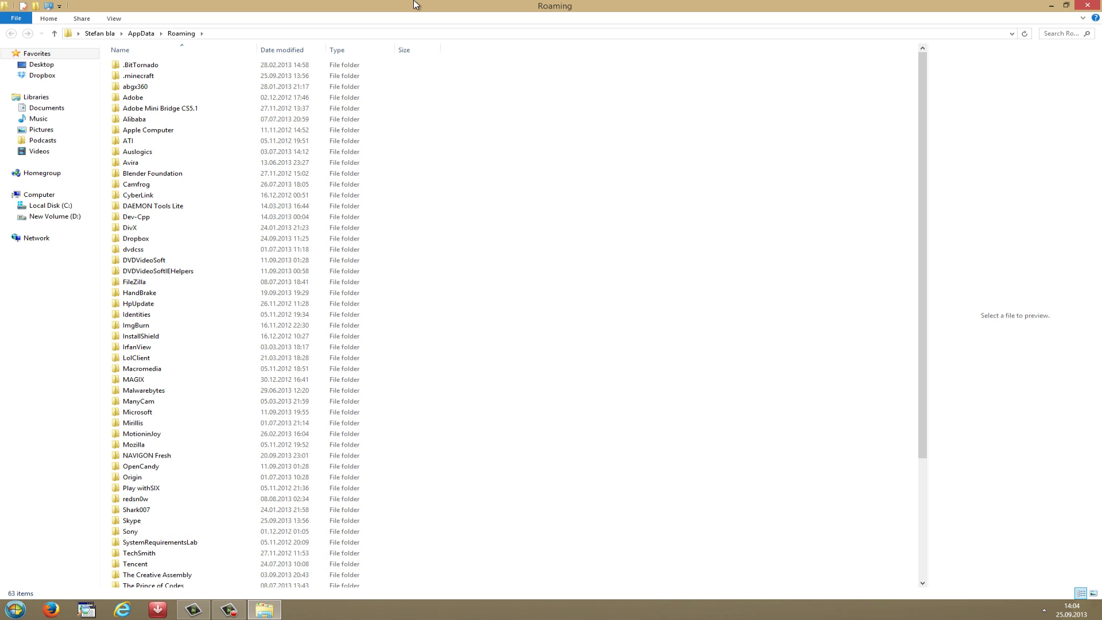
left_click(1066, 5)
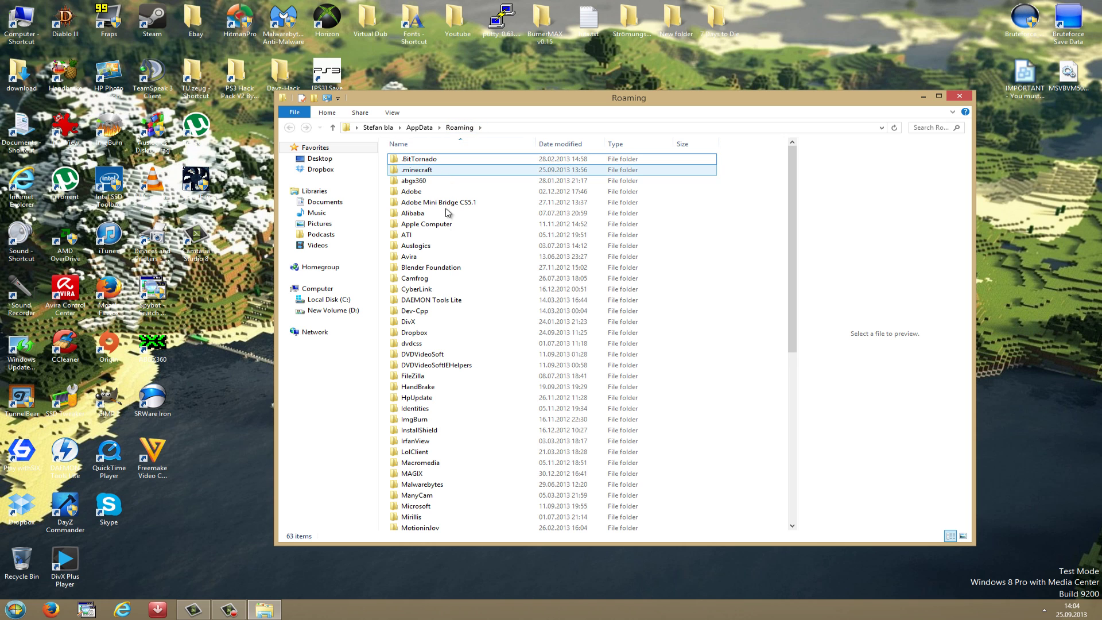
Open the versions folder inside the .minecraft folder.
left_click(427, 172)
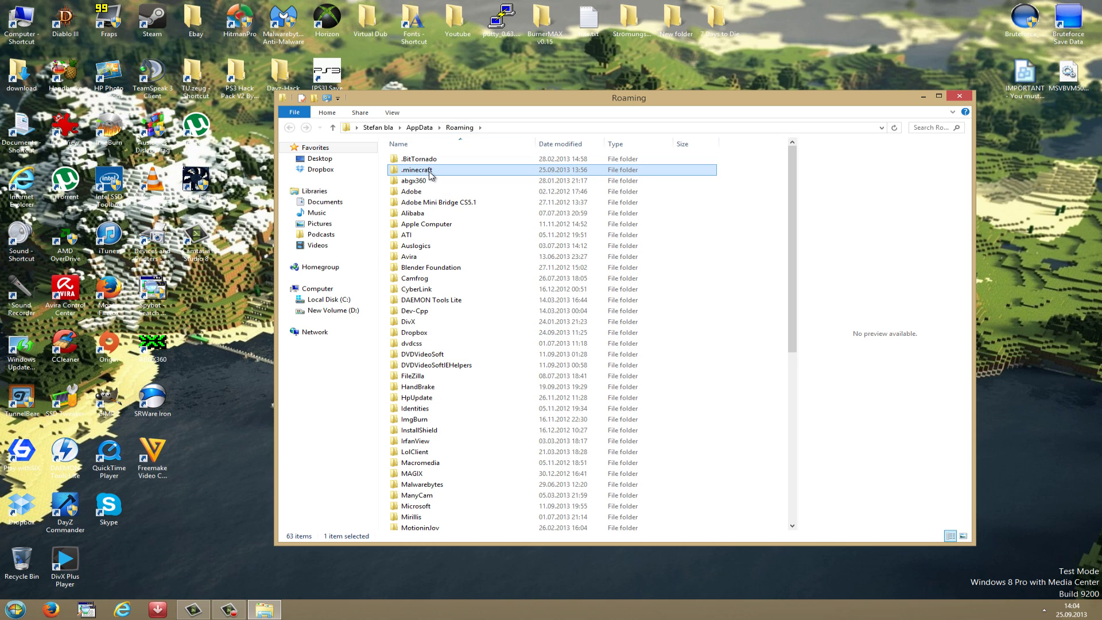
double_click(430, 173)
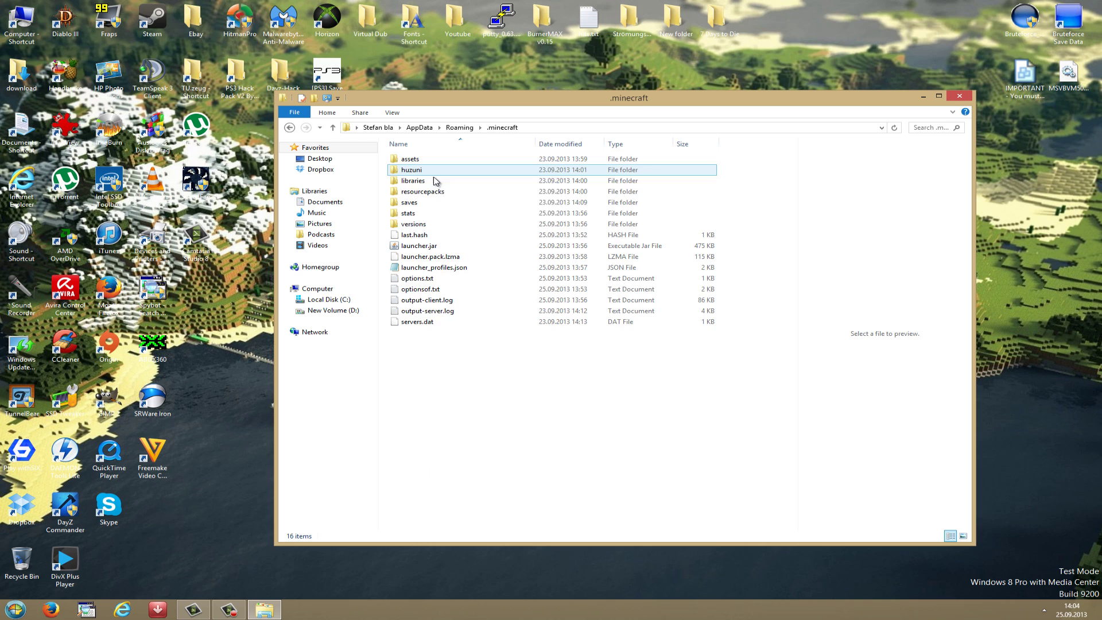
double_click(412, 224)
Move the Nodus folder from the desktop into the versions folder, check its contents there and close the window.
left_click_drag(658, 91, 593, 87)
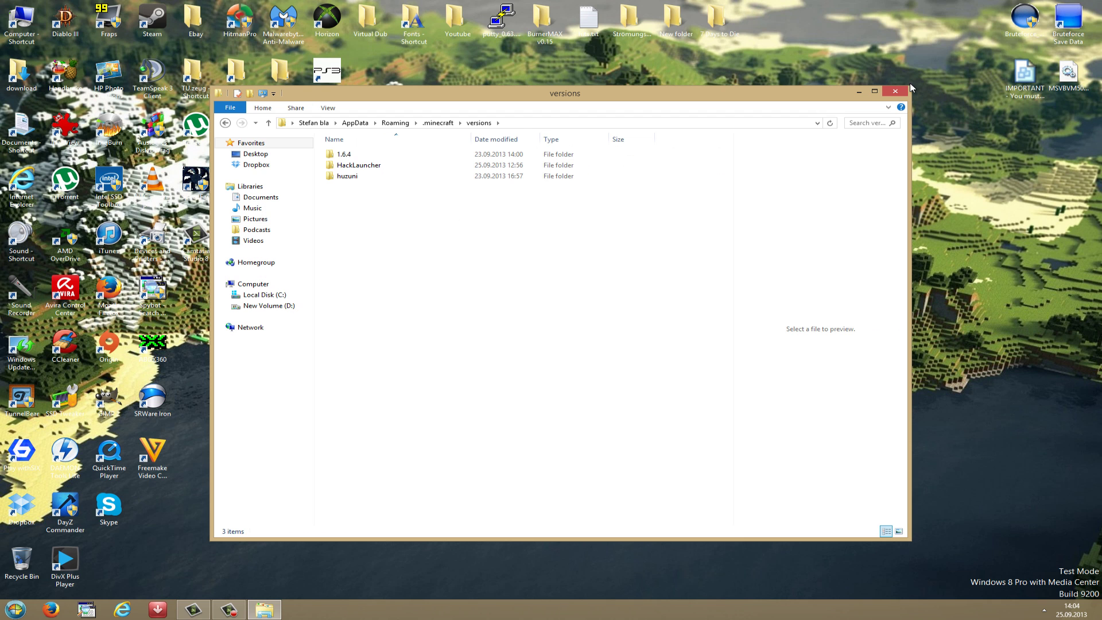
left_click_drag(907, 85, 776, 133)
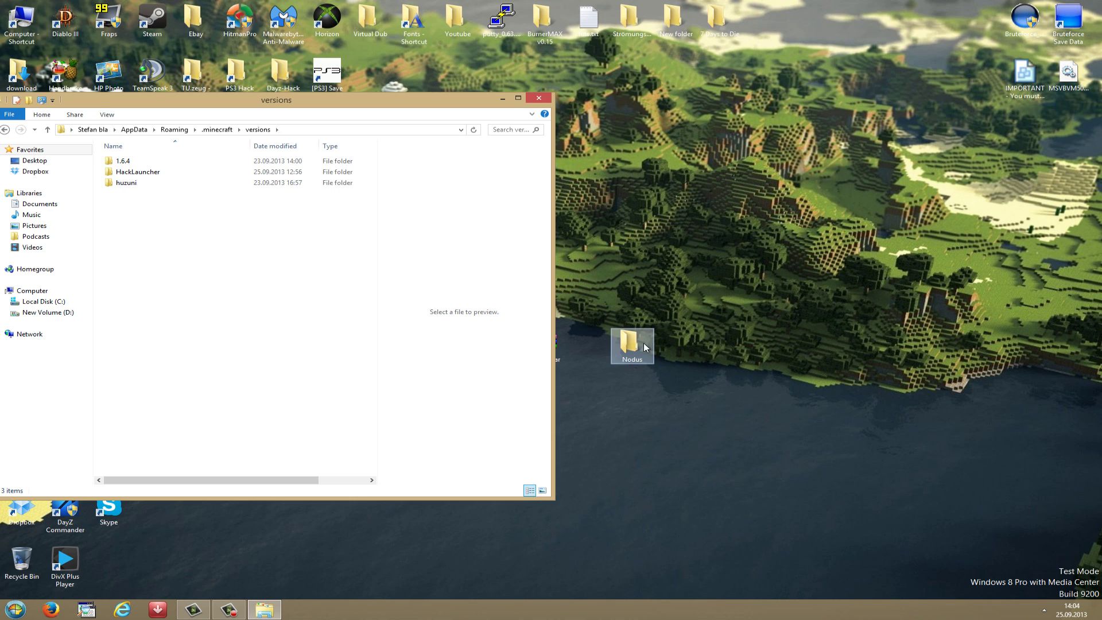
left_click_drag(631, 343, 312, 349)
left_click_drag(269, 103, 269, 100)
left_click_drag(468, 99, 516, 94)
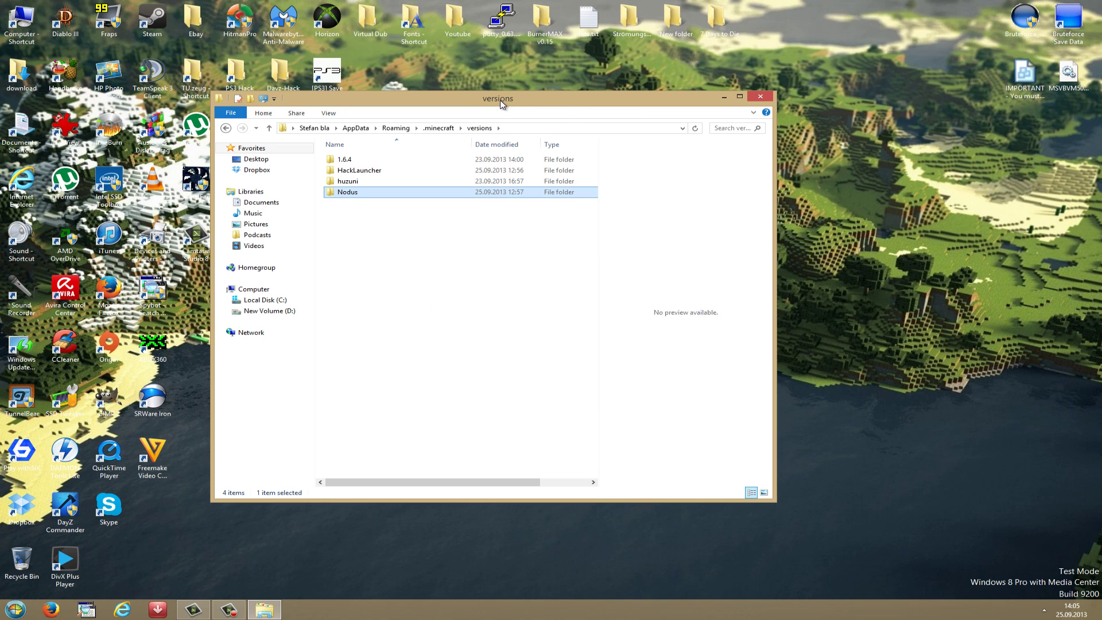
double_click(347, 193)
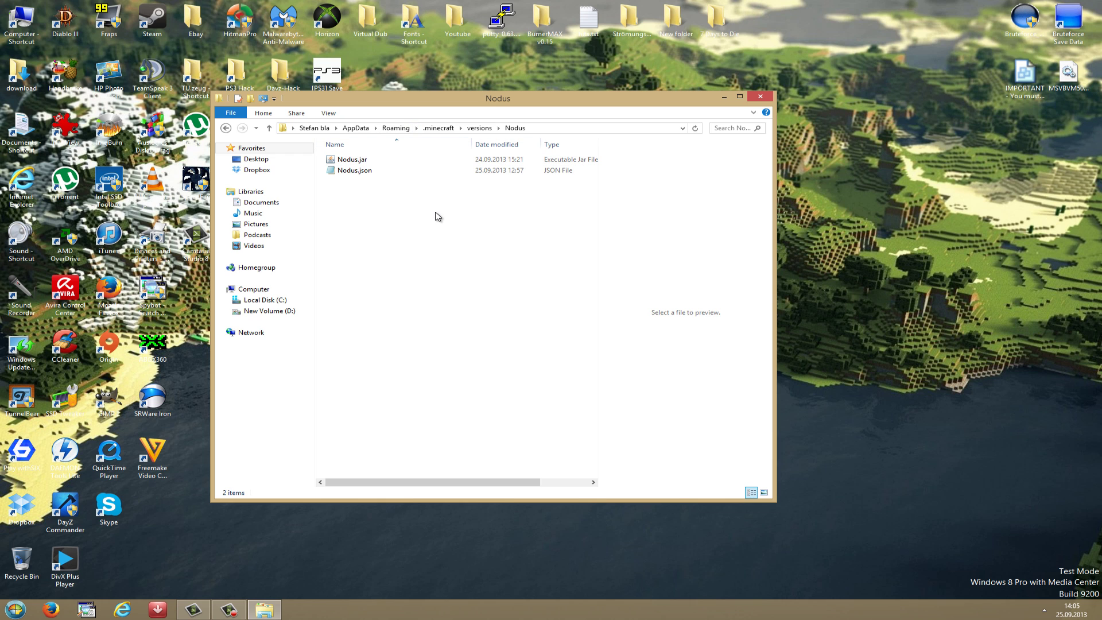
left_click(760, 97)
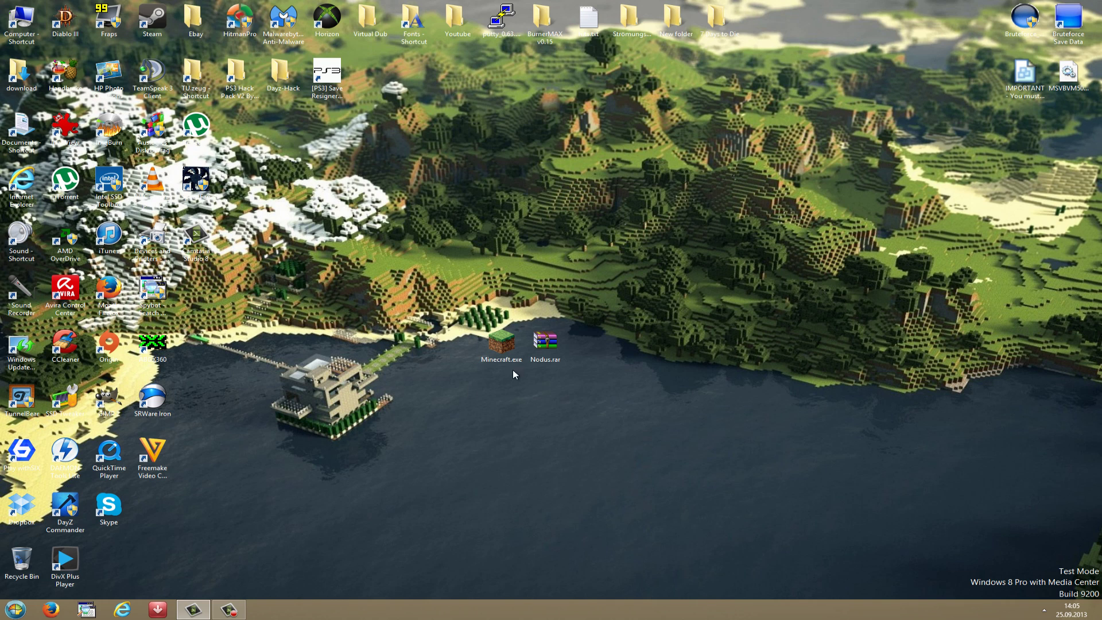
Launch Minecraft.exe and create a new launcher profile named Nodus_hack.
double_click(501, 342)
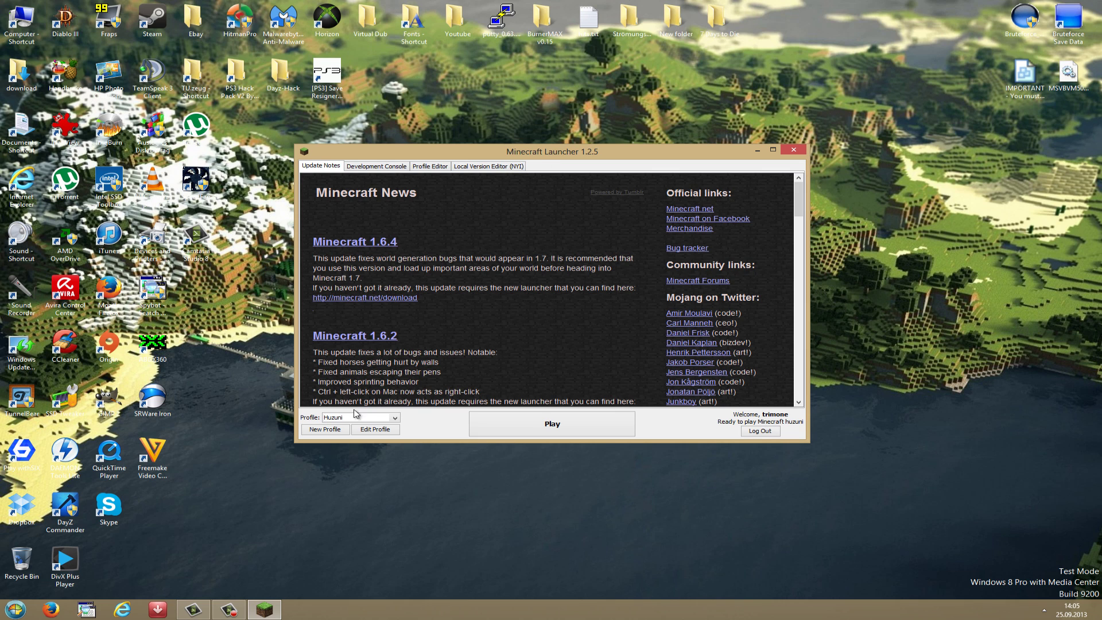
left_click(313, 430)
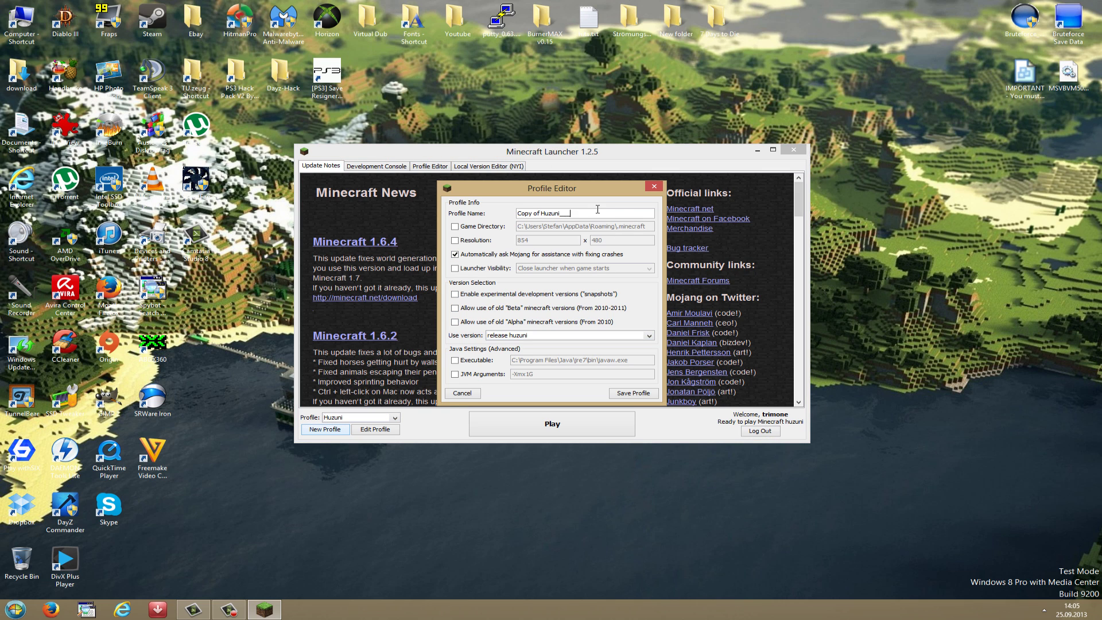
left_click_drag(584, 212, 436, 205)
type("Nou")
key("BackSpace")
type("dus_hack")
Set the profile to use version release Nodus and save it.
left_click(529, 336)
scroll(531, 384, "down", 5)
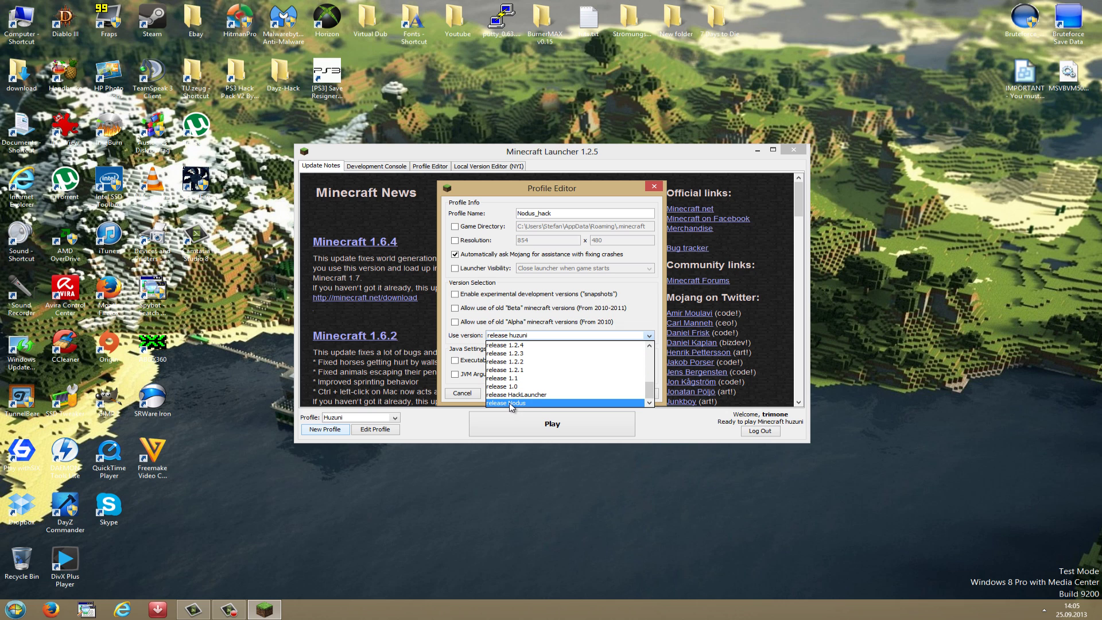
left_click(499, 403)
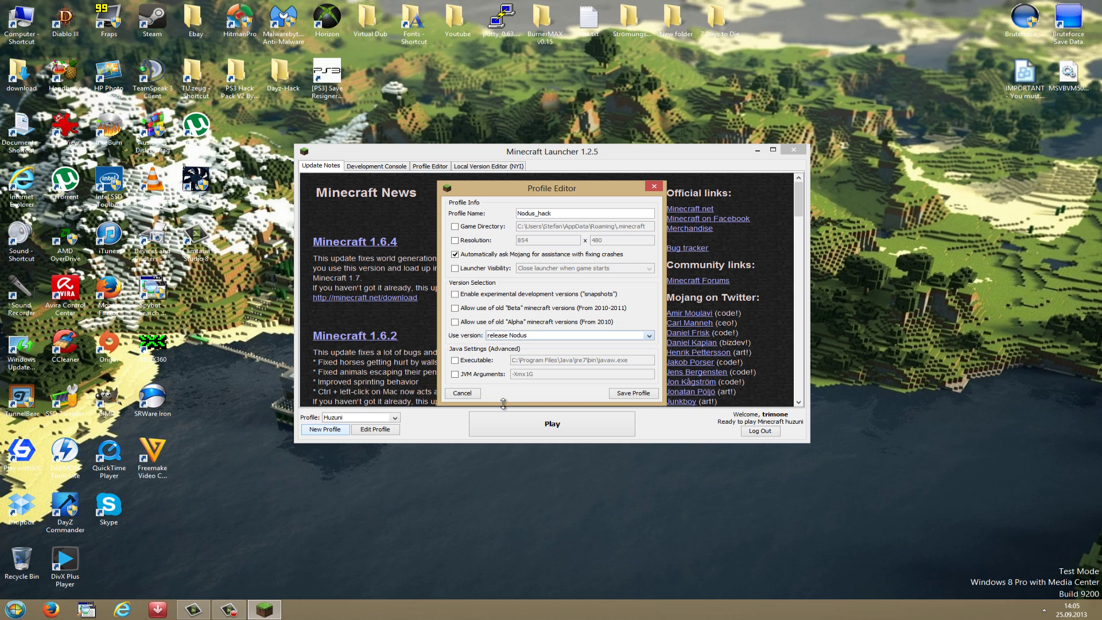
left_click(633, 394)
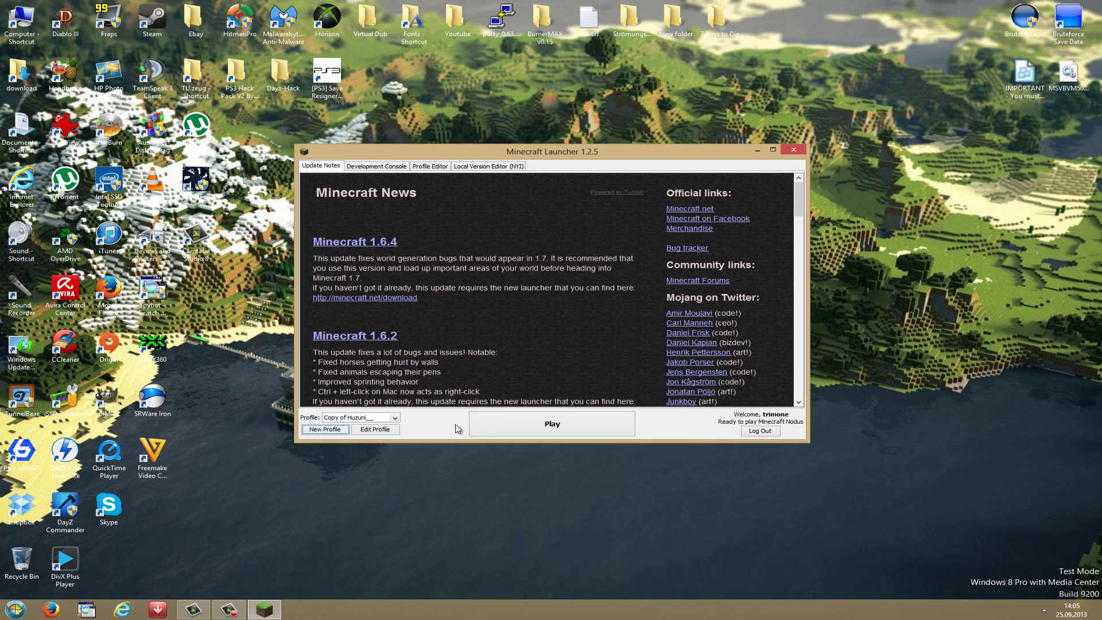
Play the Nodus_hack profile and launch the Nodus-1 MC1.6.4 client from the hack launcher.
left_click(395, 418)
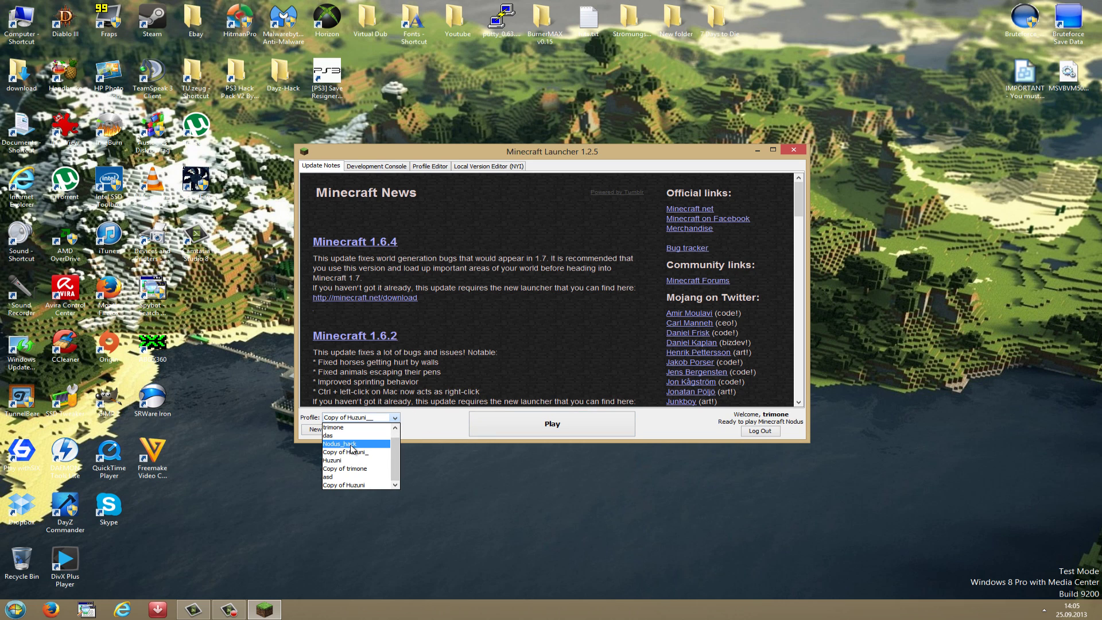
left_click(352, 445)
left_click(538, 427)
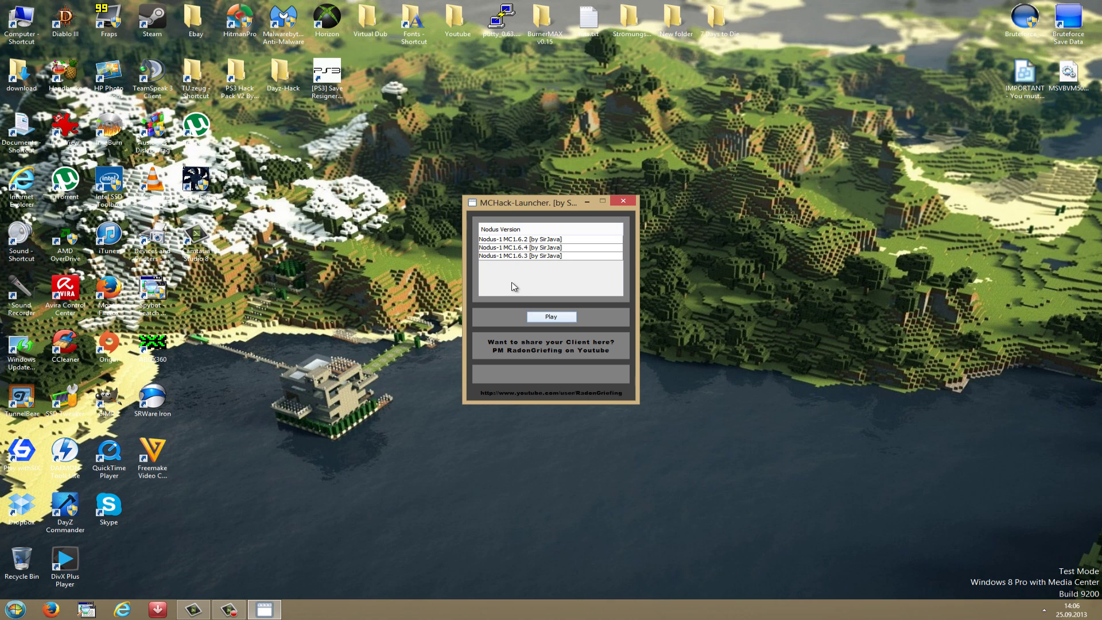
left_click(504, 248)
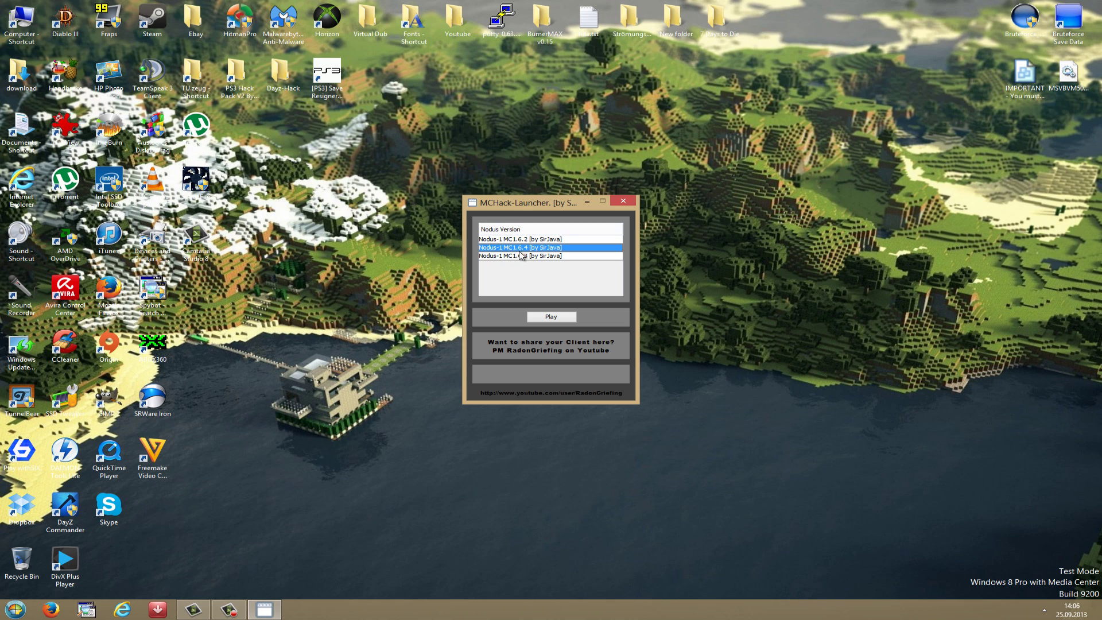
left_click(550, 317)
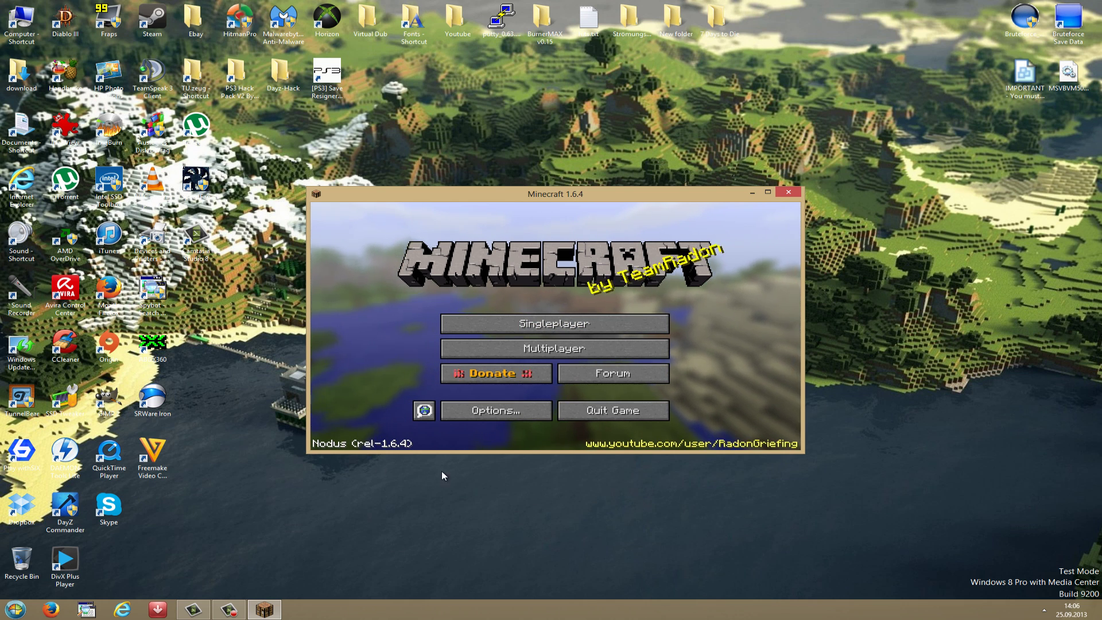
Look through the game's options and video settings, then return to the main menu.
left_click(504, 414)
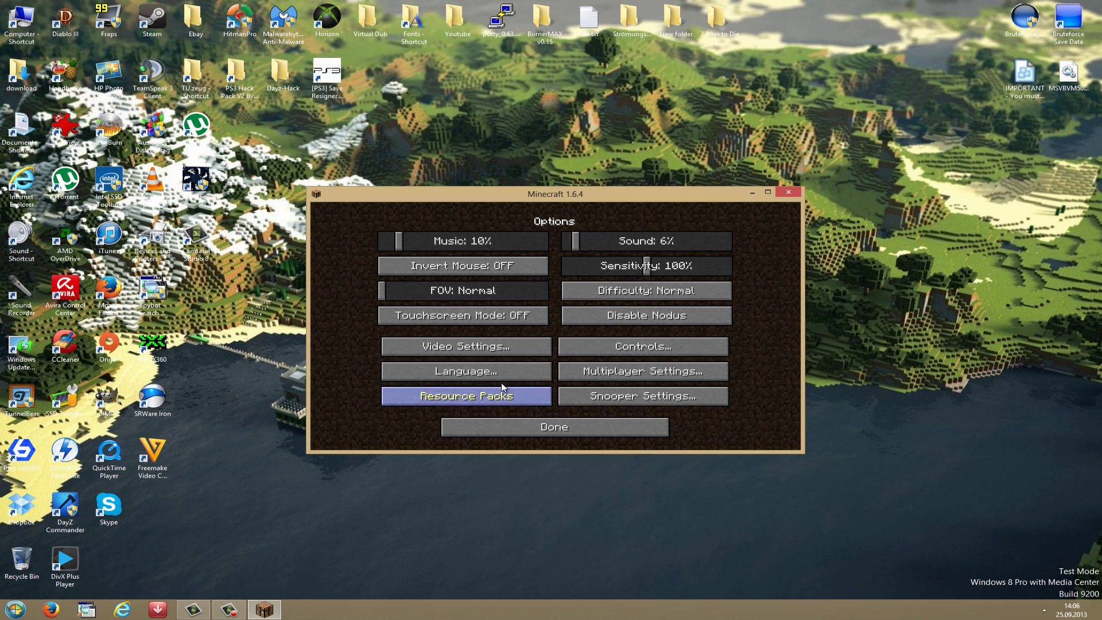
left_click(482, 346)
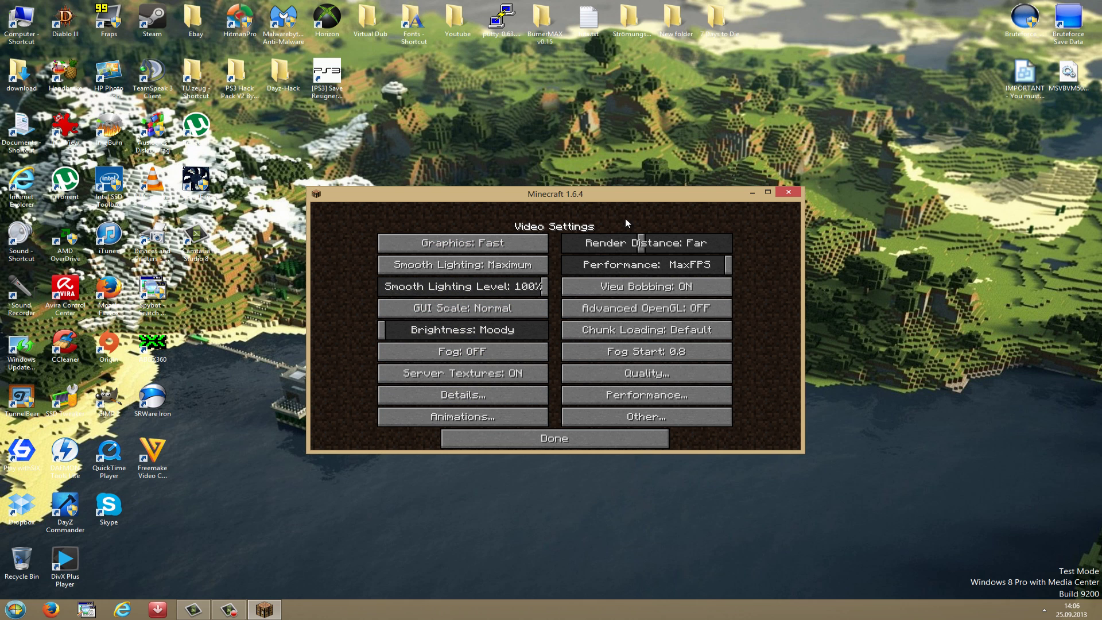
left_click(634, 431)
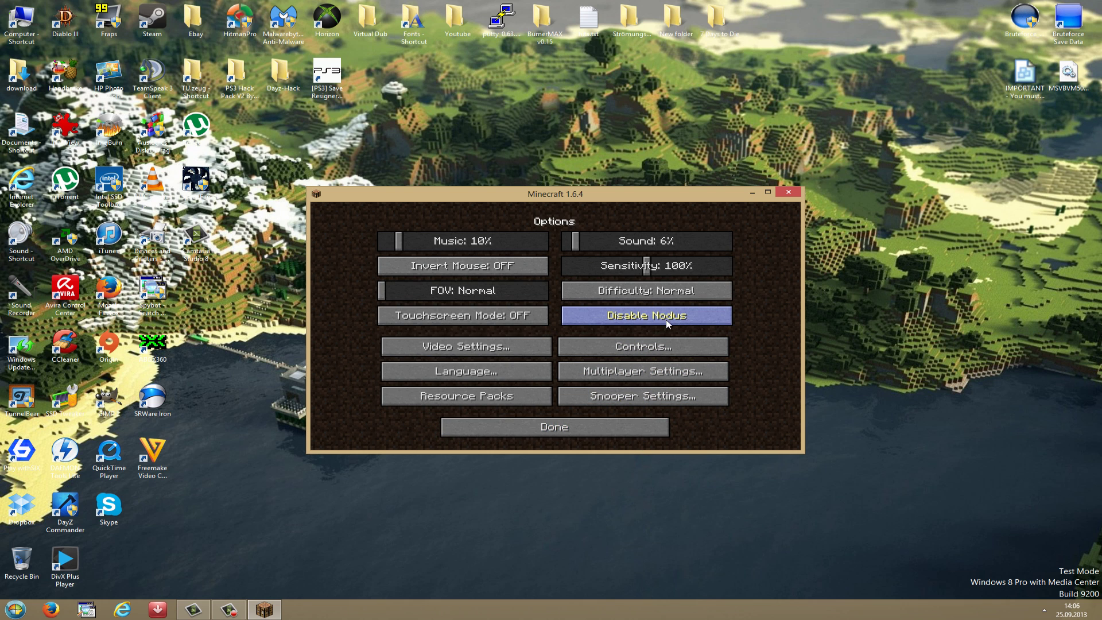
left_click(628, 427)
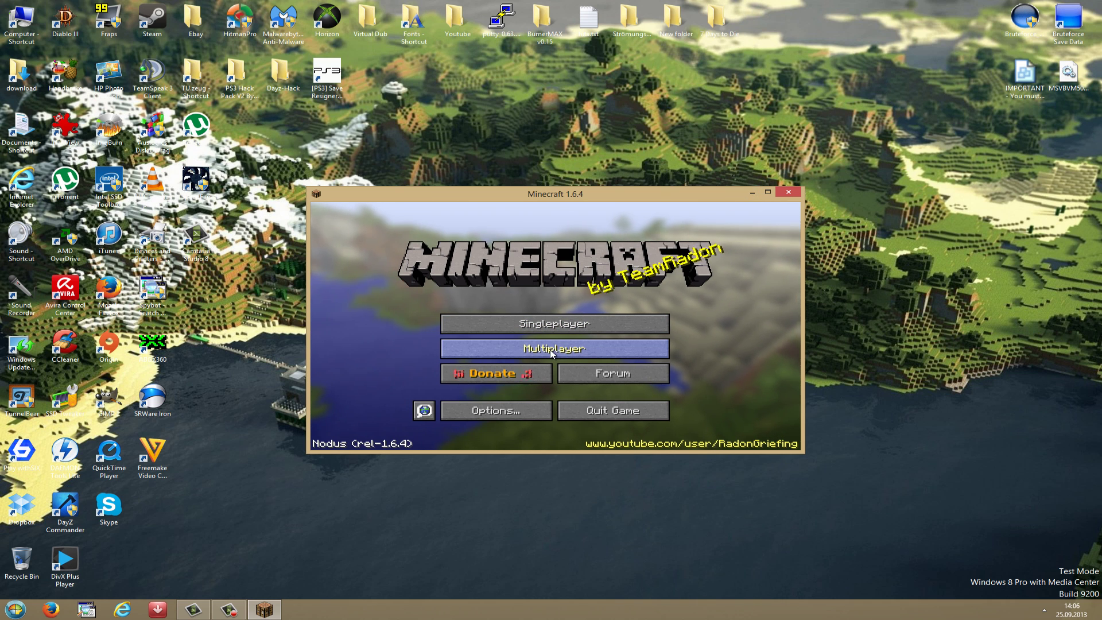
Join a multiplayer server, maximize the game window and resume play, moving the character forward.
left_click(571, 350)
double_click(547, 292)
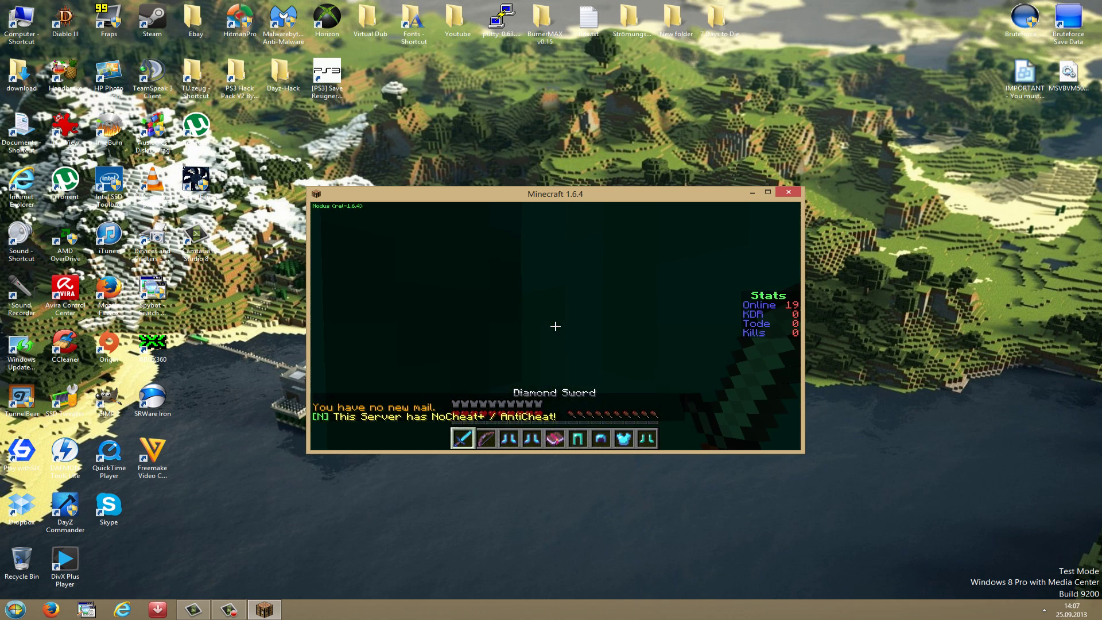
key("Escape")
left_click(768, 192)
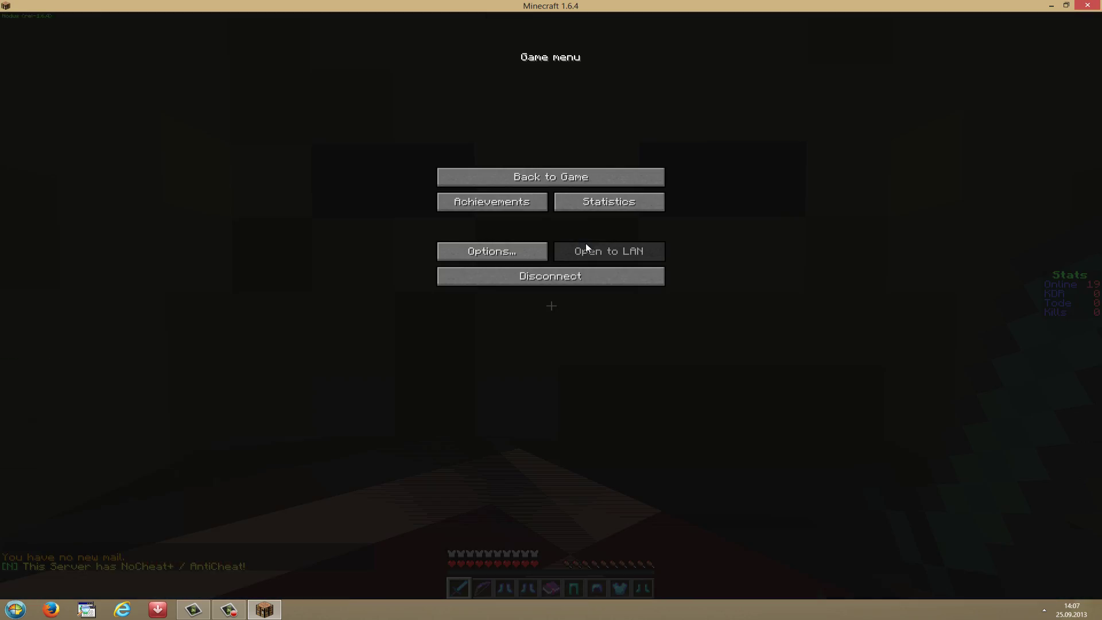
left_click(550, 177)
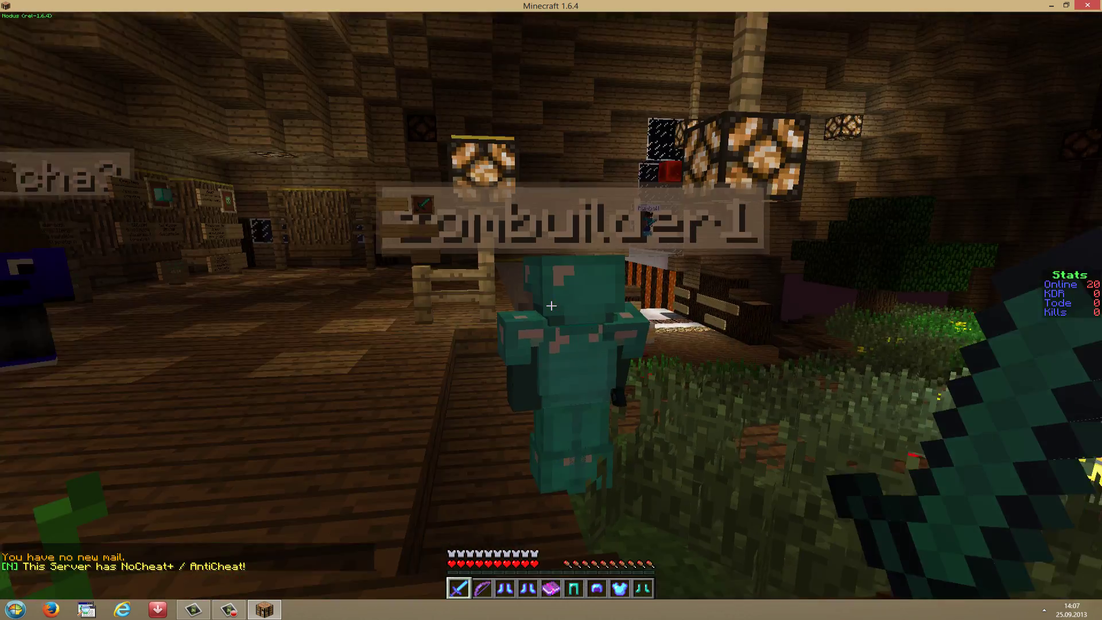
key("w")
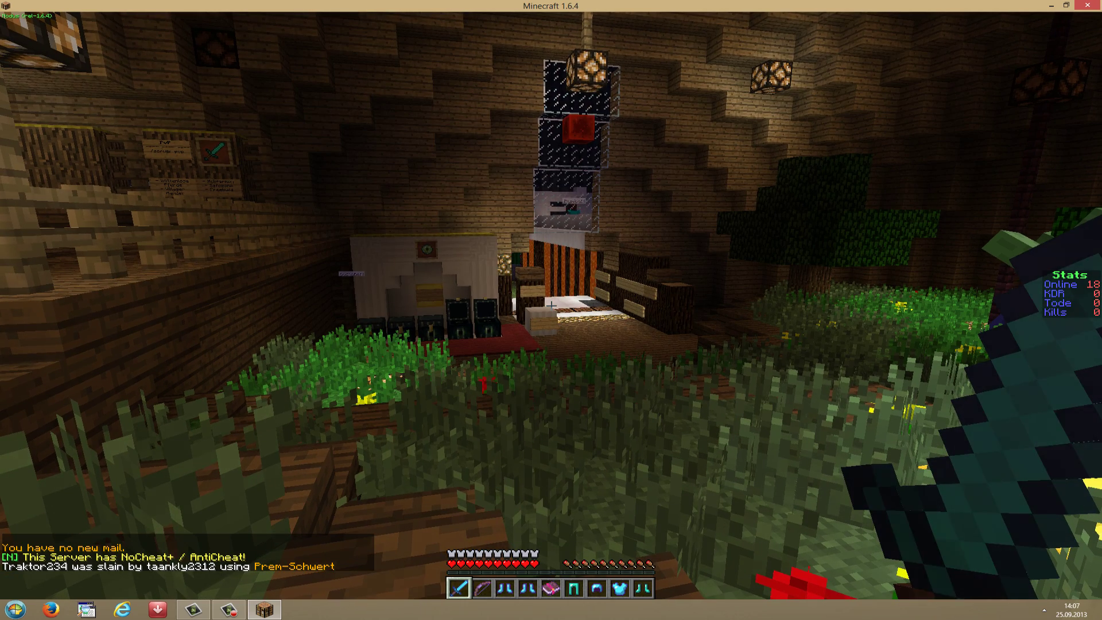
Open the Nodus GUI and spread out the World, Combat, Movement, Building, Text-Radar and Enabled Mods panels, pinning the last two.
key("Shift_R")
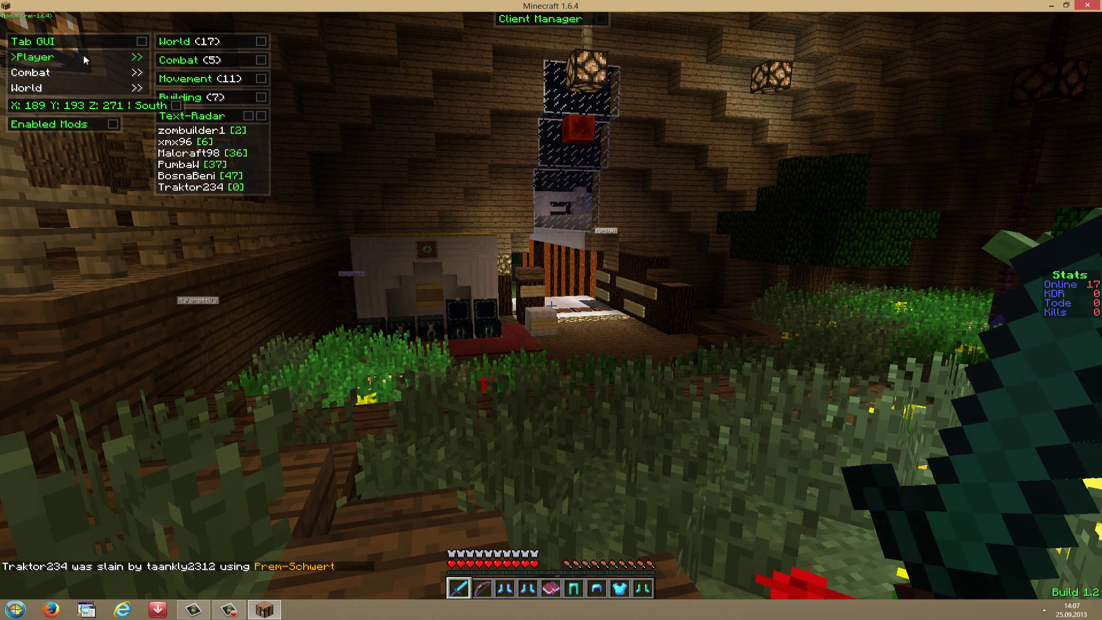
left_click_drag(178, 42, 521, 41)
left_click_drag(178, 60, 693, 211)
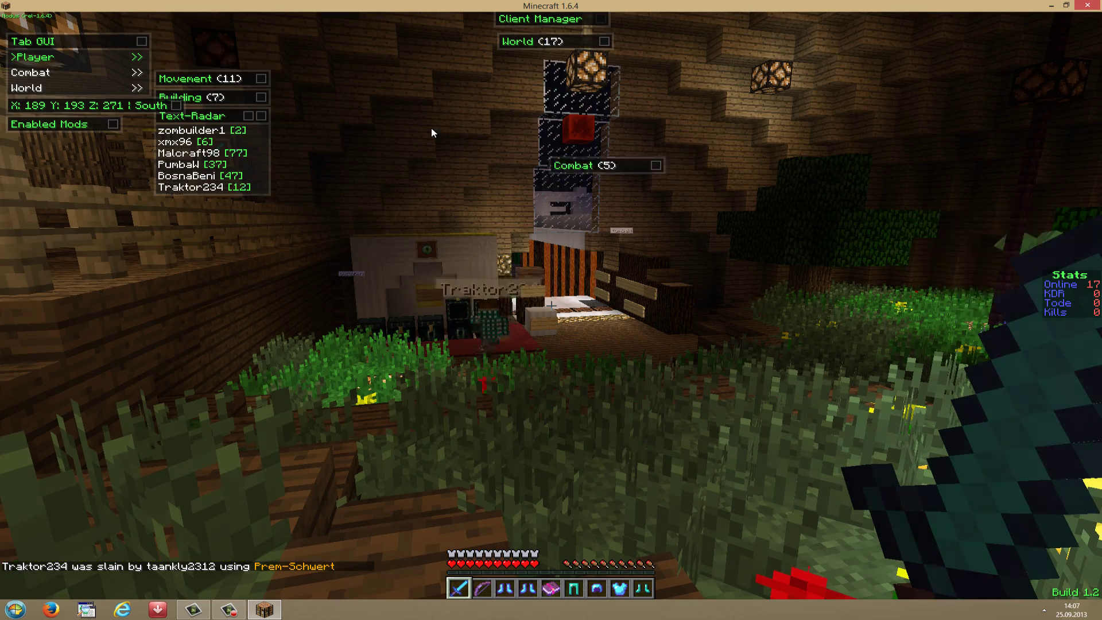
left_click_drag(183, 78, 286, 41)
left_click_drag(184, 97, 516, 219)
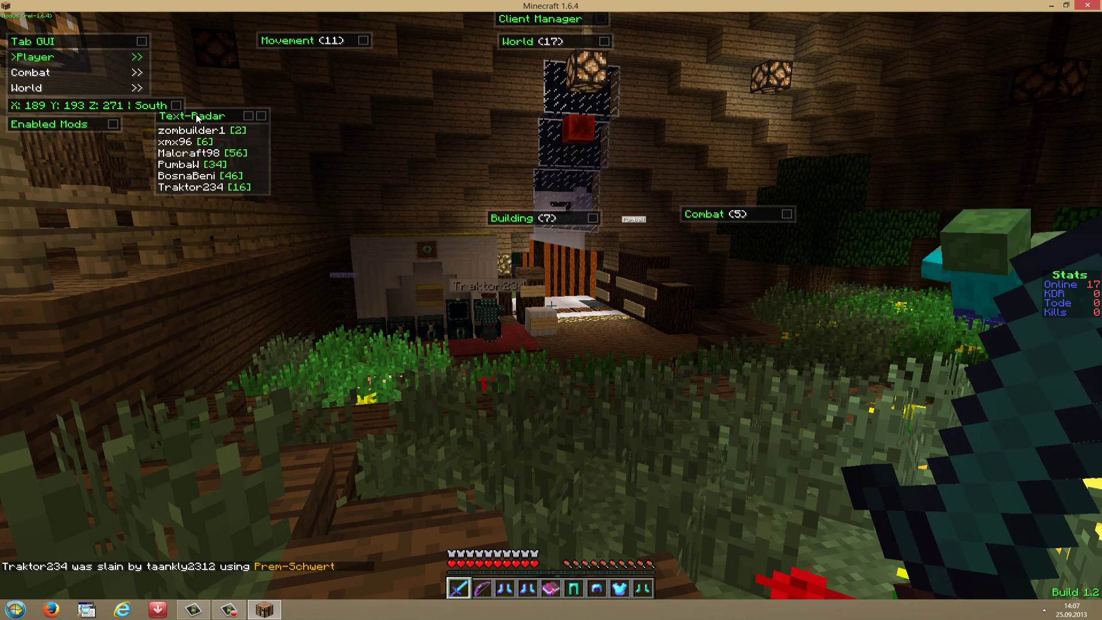
left_click_drag(214, 122, 949, 105)
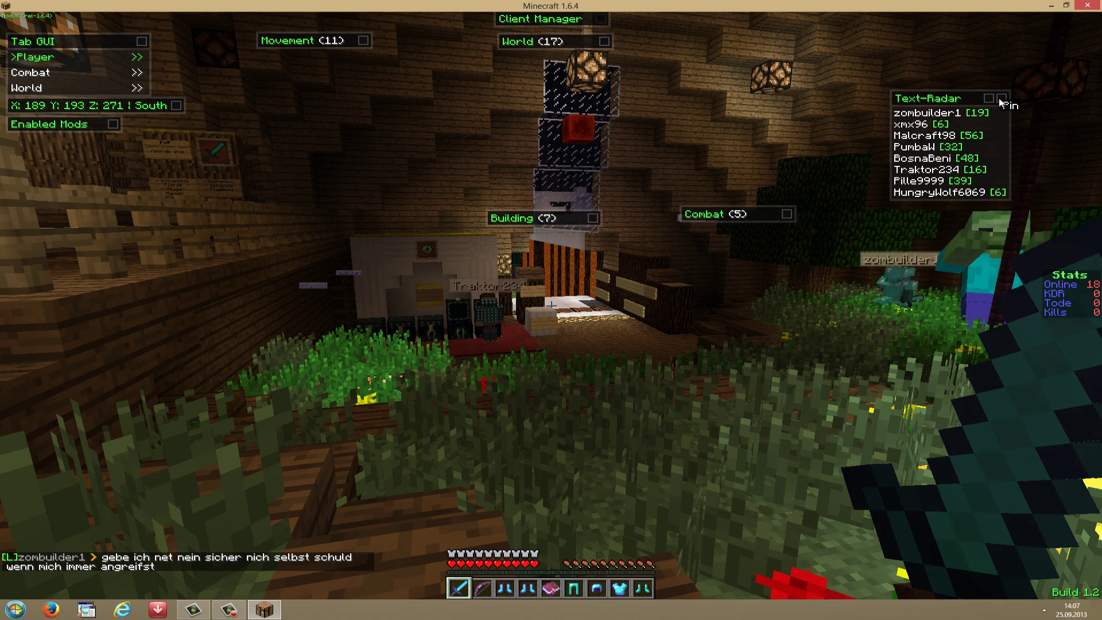
left_click_drag(38, 130, 916, 207)
Expand the Combat, Building, World and Movement panels to list their hacks.
left_click(786, 214)
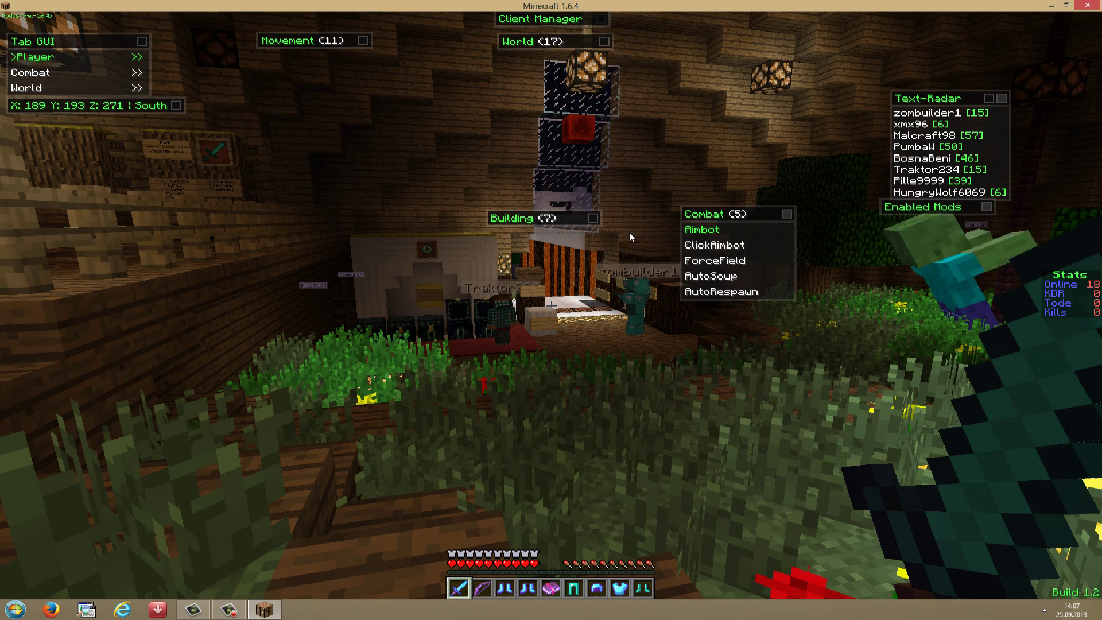
left_click(593, 218)
left_click(604, 41)
left_click(363, 40)
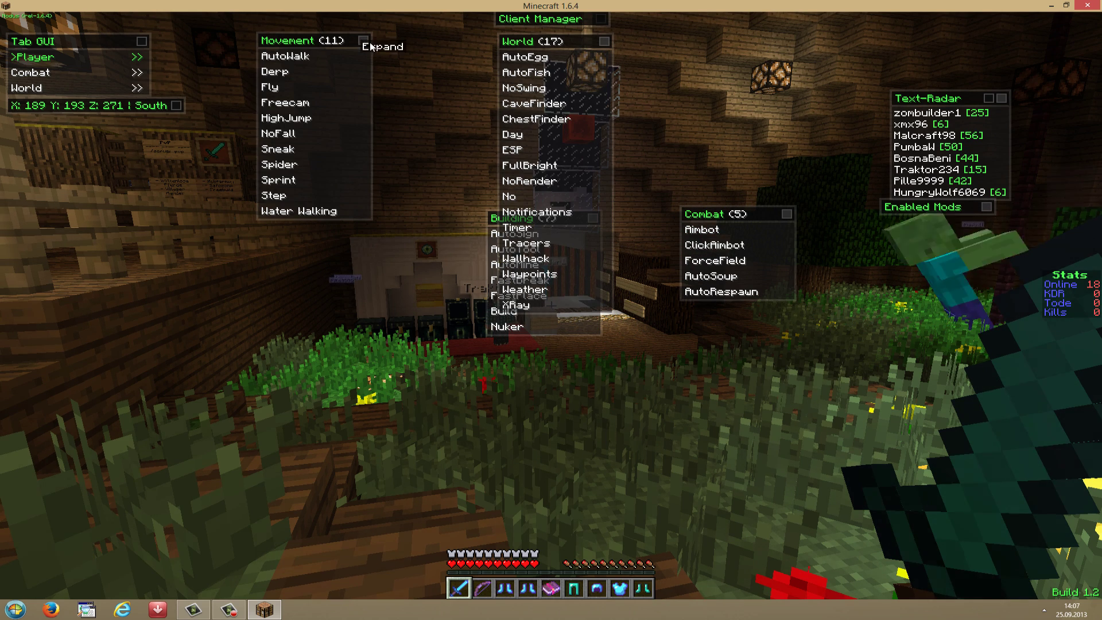
Arrange the World, Building and Combat panels beside Movement, lower the coordinates panel, pin it and Tab GUI, and close the Nodus GUI.
left_click_drag(534, 41, 437, 40)
left_click_drag(530, 218, 574, 58)
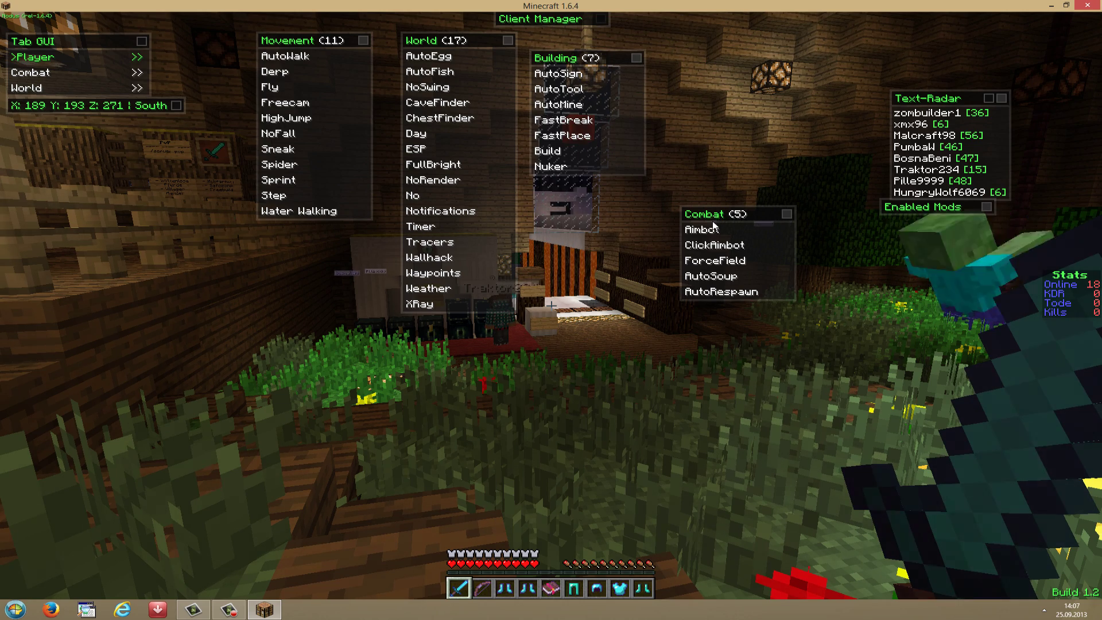
left_click_drag(712, 223, 759, 66)
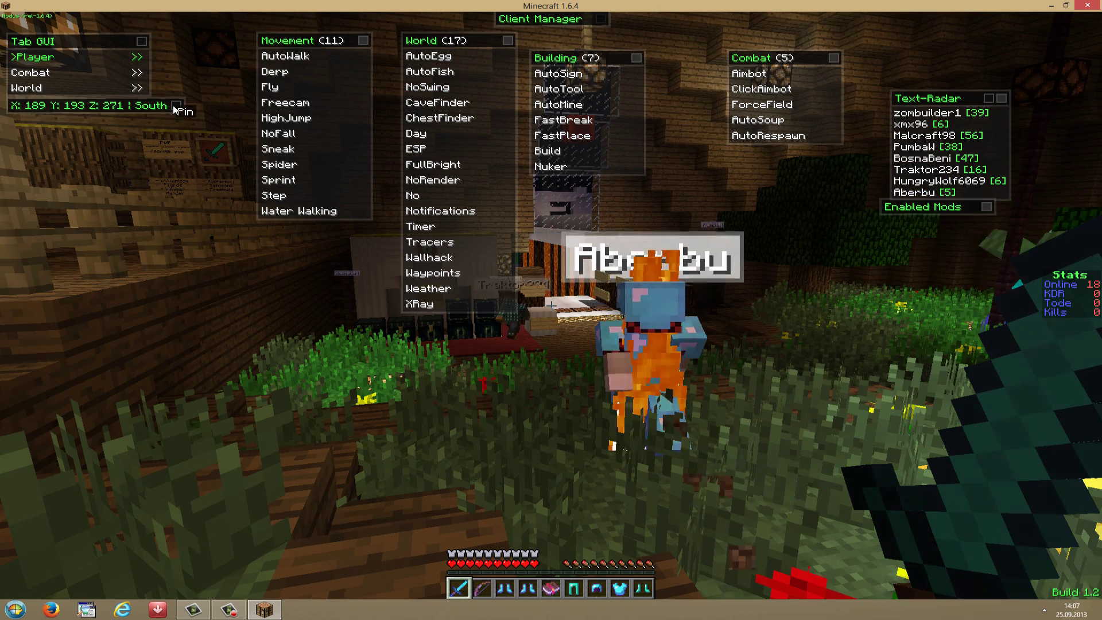
left_click_drag(75, 105, 74, 124)
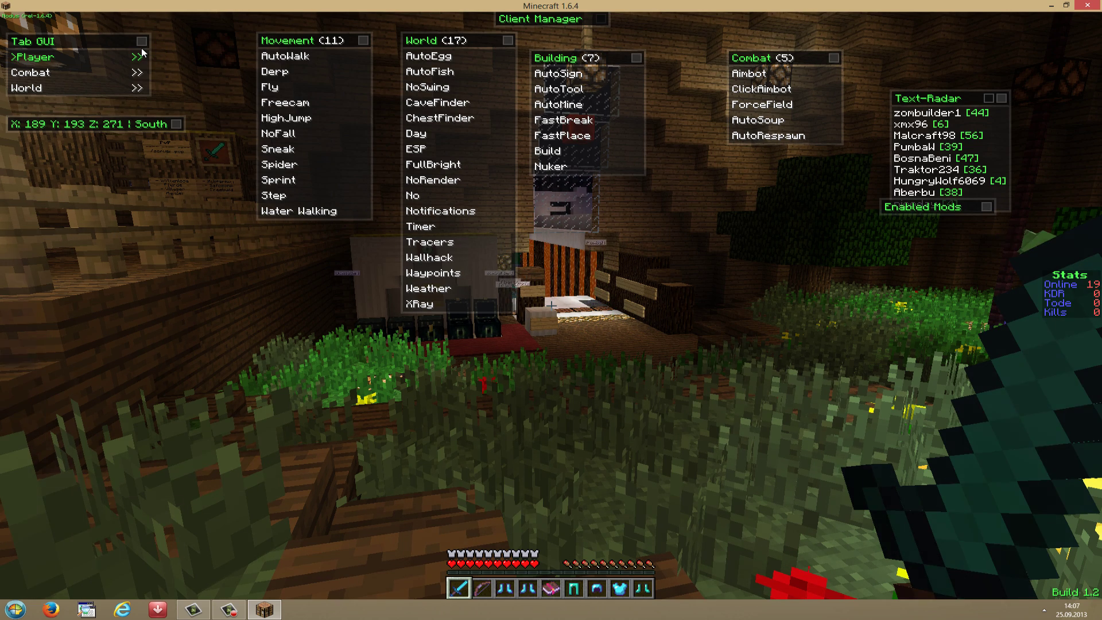
key("Escape")
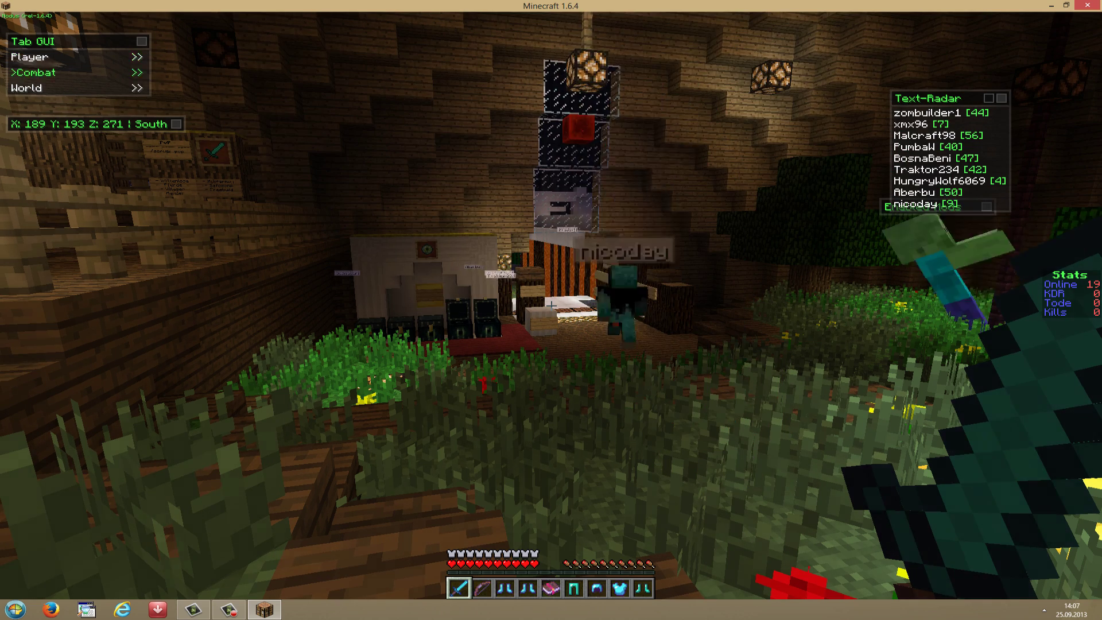
Look through the Player, Combat and World categories of the Tab GUI.
key("Down")
key("Down")
key("Right")
key("Left")
key("Up")
key("Right")
key("Left")
key("Up")
key("Right")
key("Left")
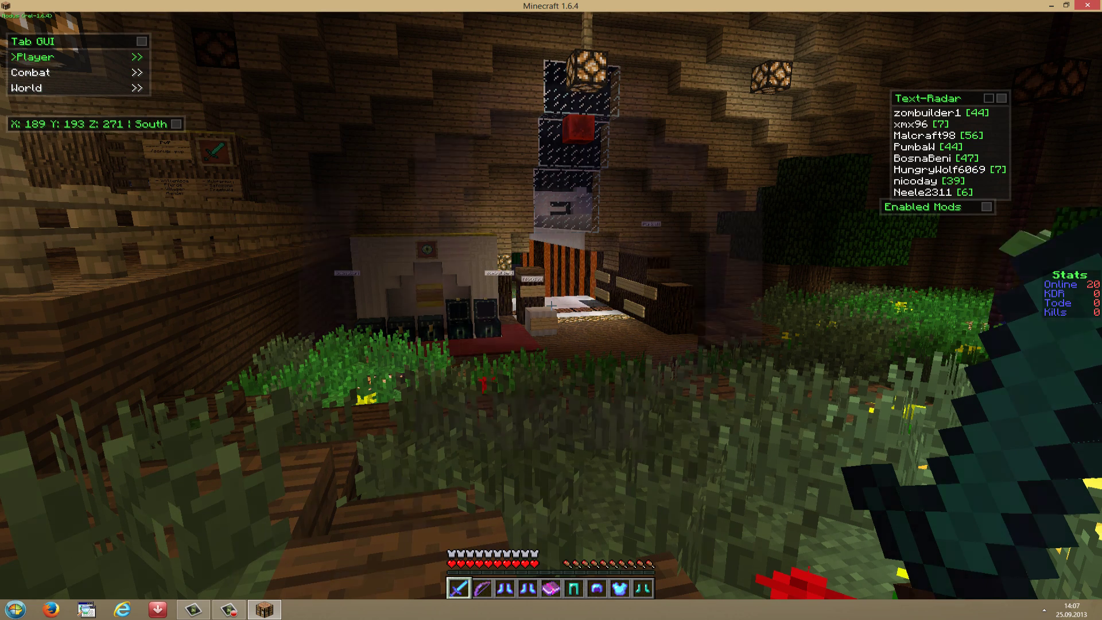